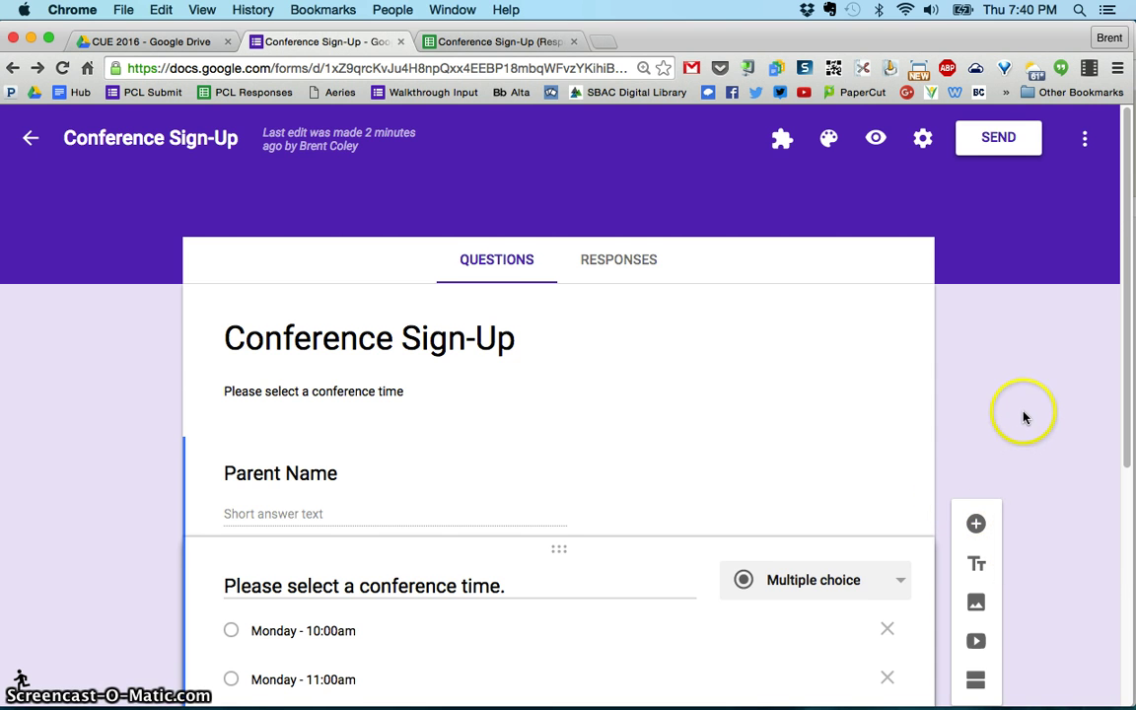
# Review the Conference Sign-Up form's questions and time options in the editor and in a live preview, then close the preview
pyautogui.scroll(-3, 1026, 416)
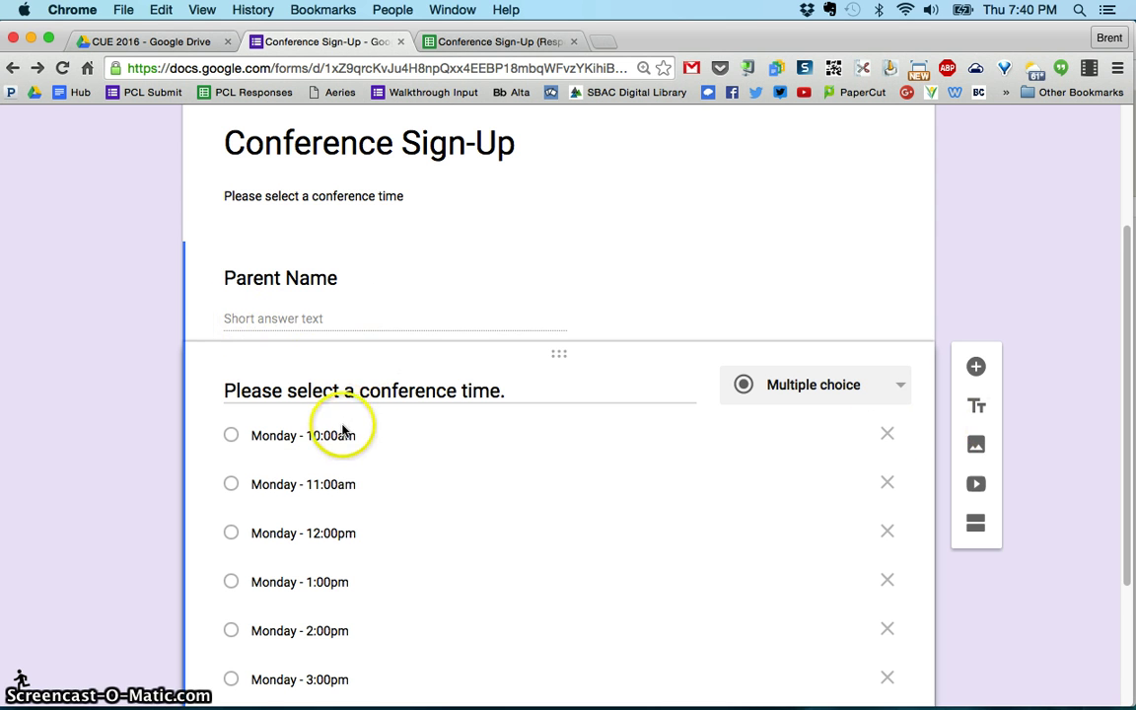
pyautogui.scroll(-2, 394, 458)
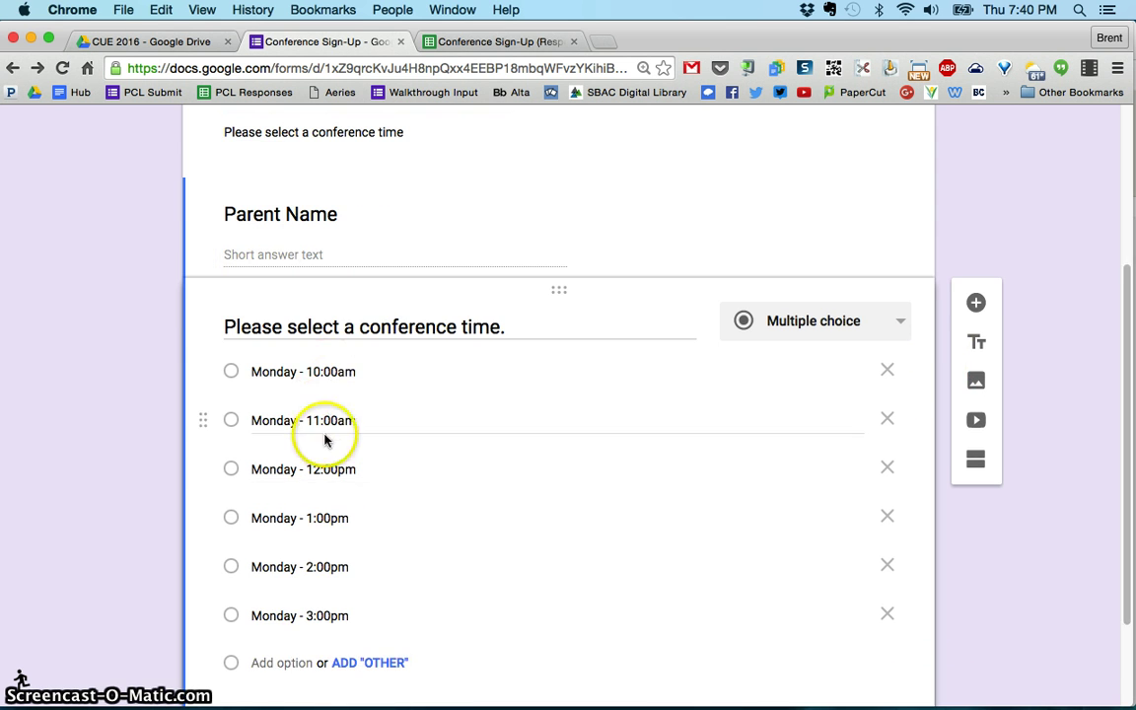
pyautogui.scroll(5, 385, 597)
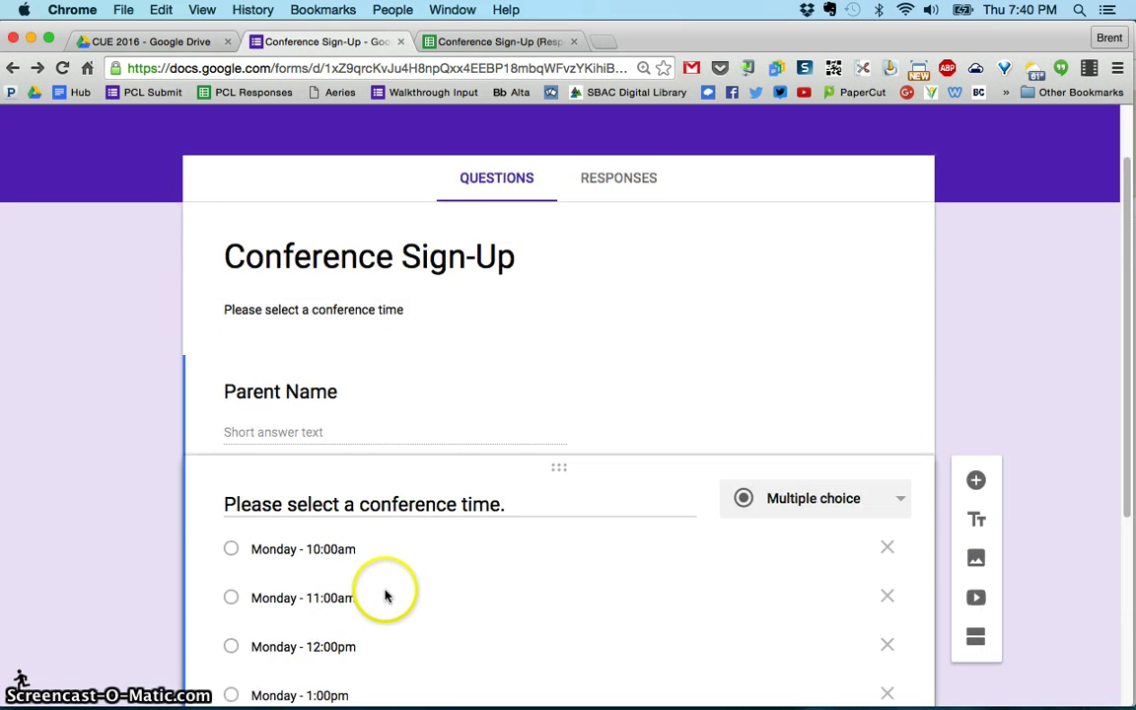
pyautogui.click(877, 141)
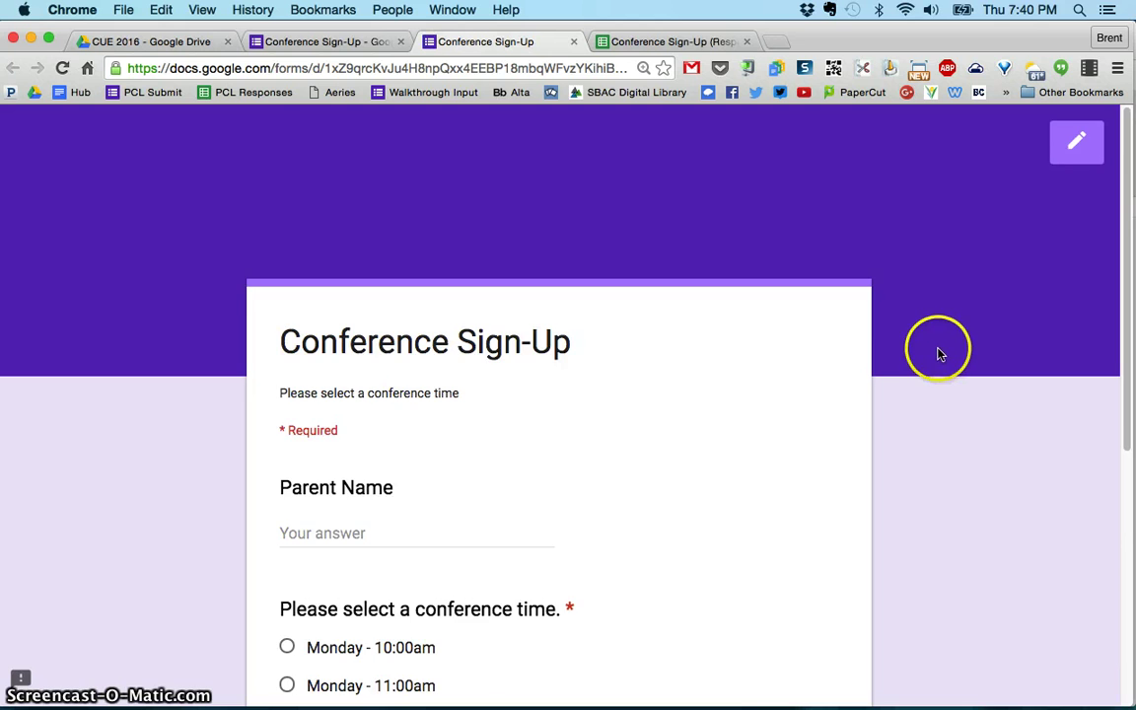
pyautogui.scroll(-5, 935, 350)
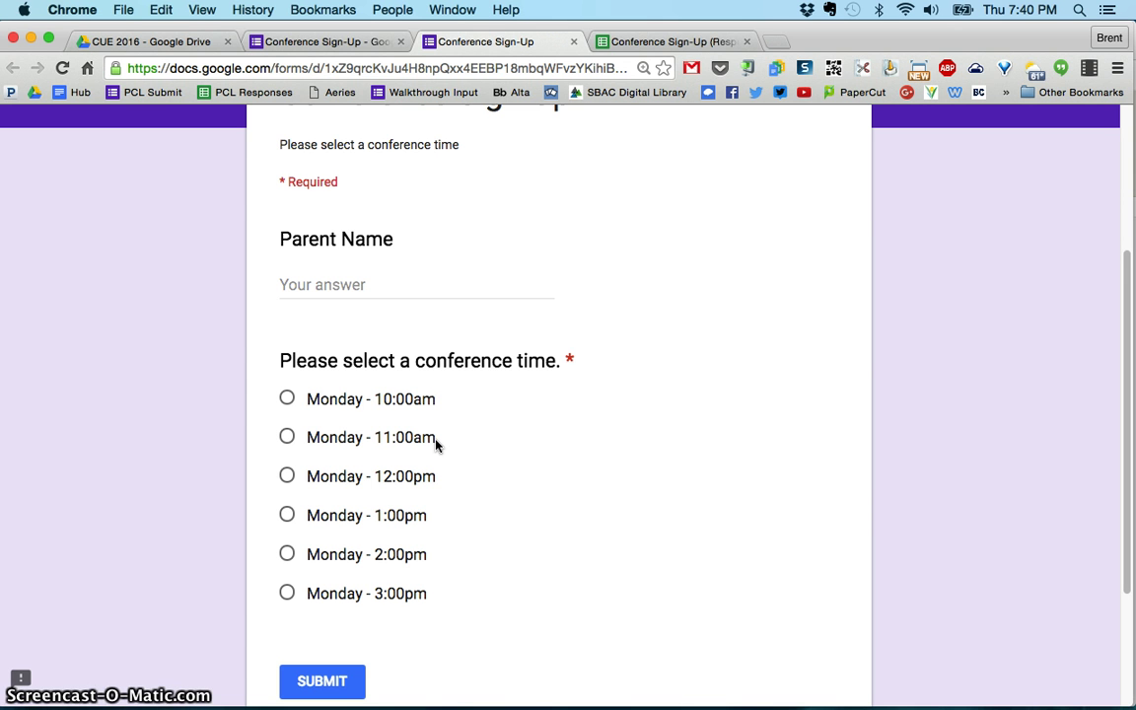
pyautogui.click(573, 42)
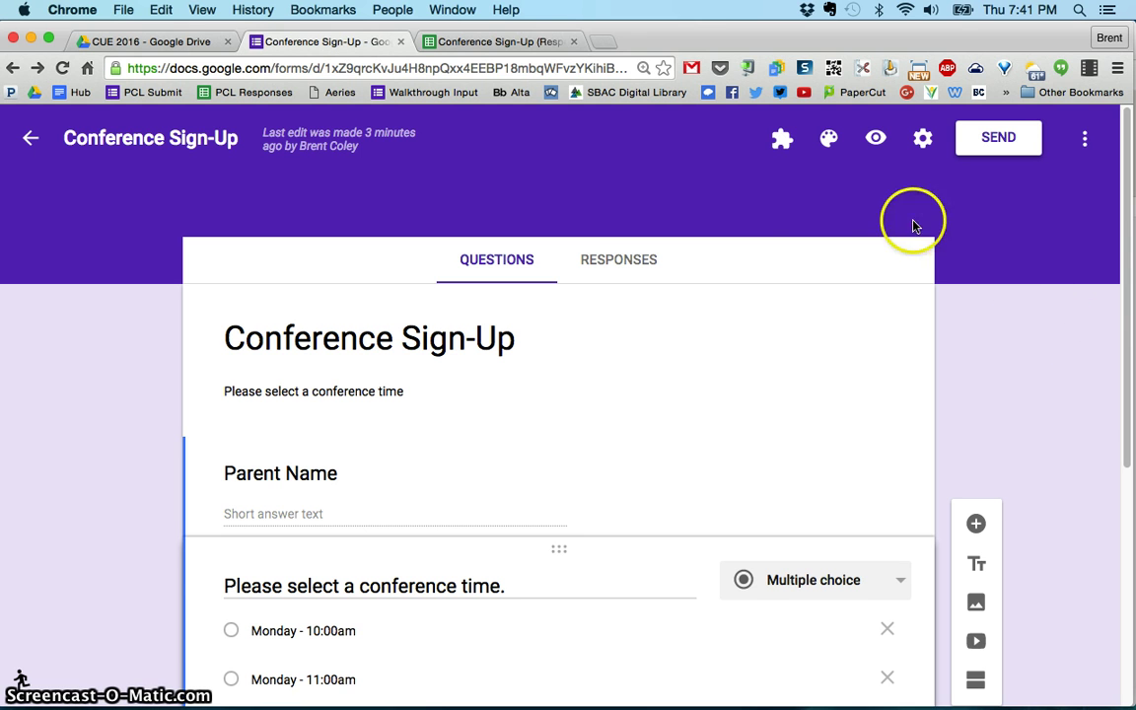
# Check the installed form add-ons and search the add-on gallery for "choice eliminator", then close the gallery
pyautogui.click(780, 143)
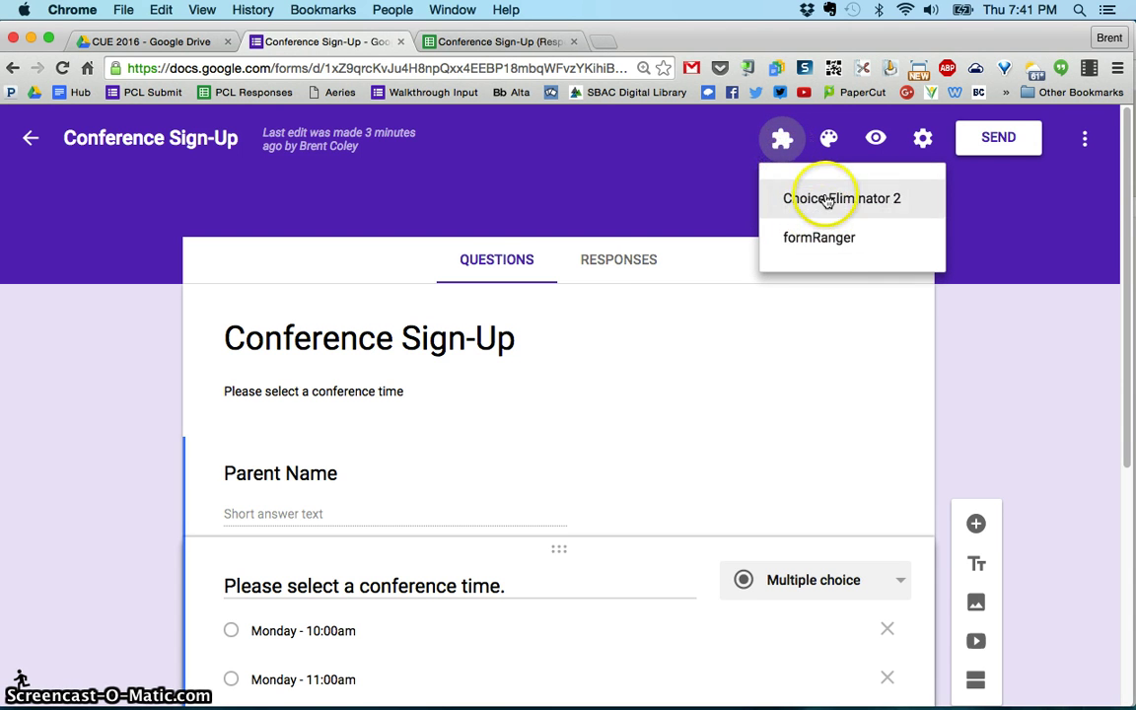
pyautogui.click(1088, 181)
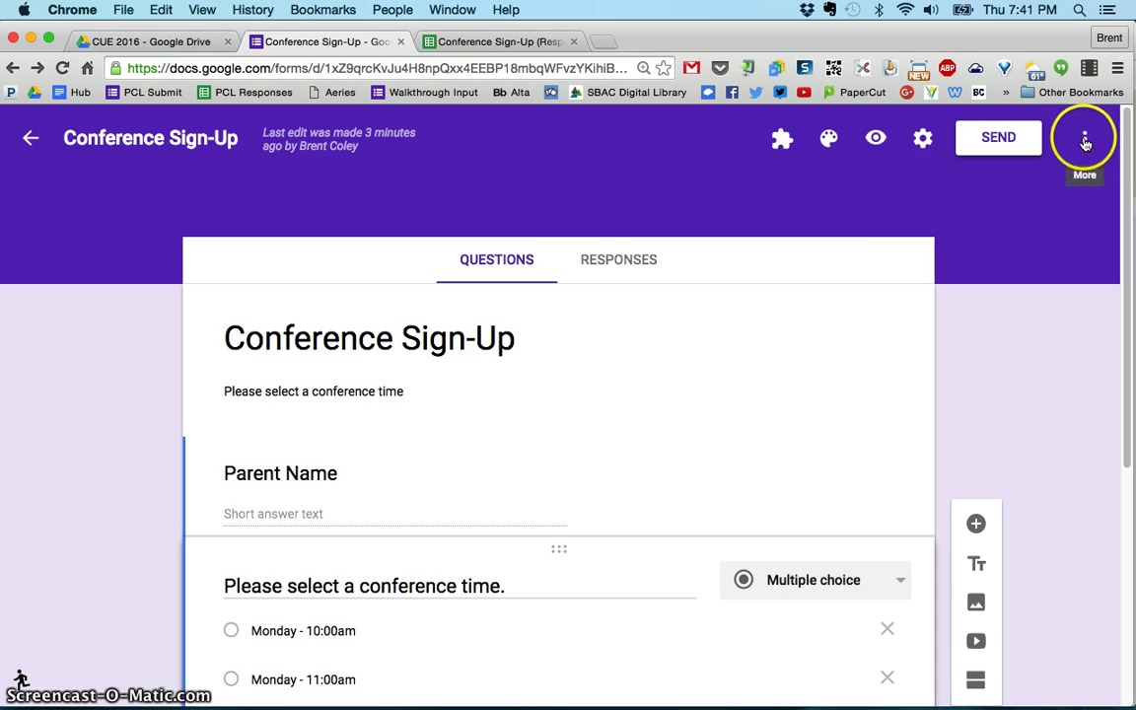
pyautogui.click(1085, 141)
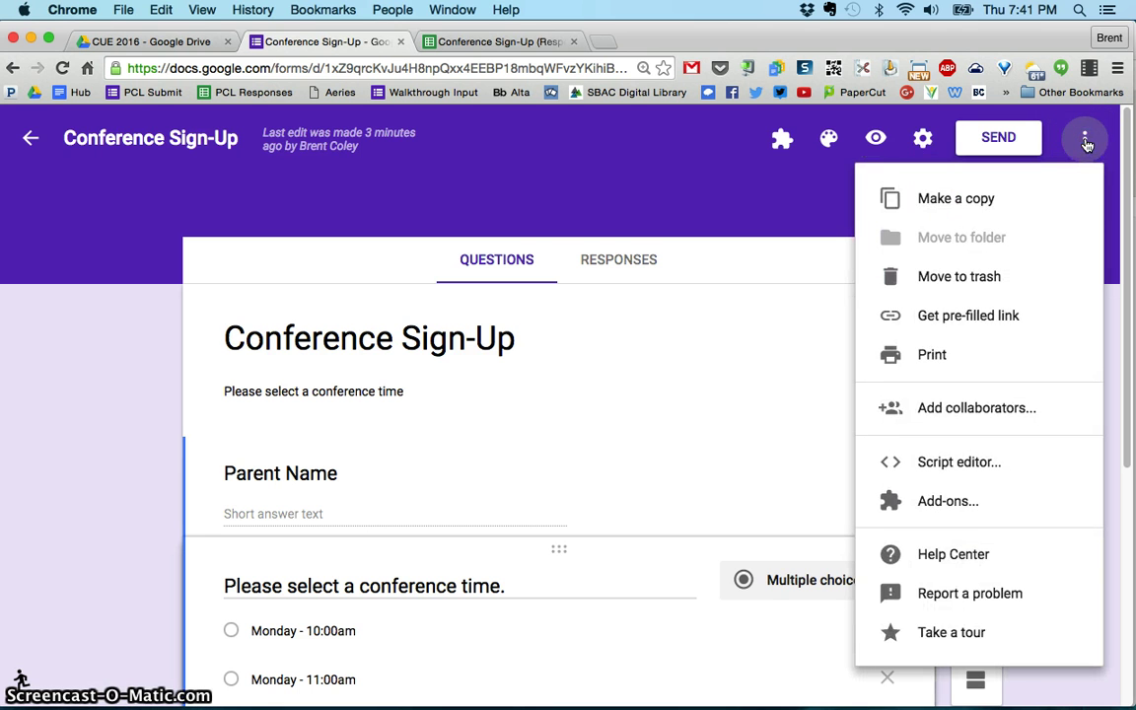
pyautogui.click(947, 501)
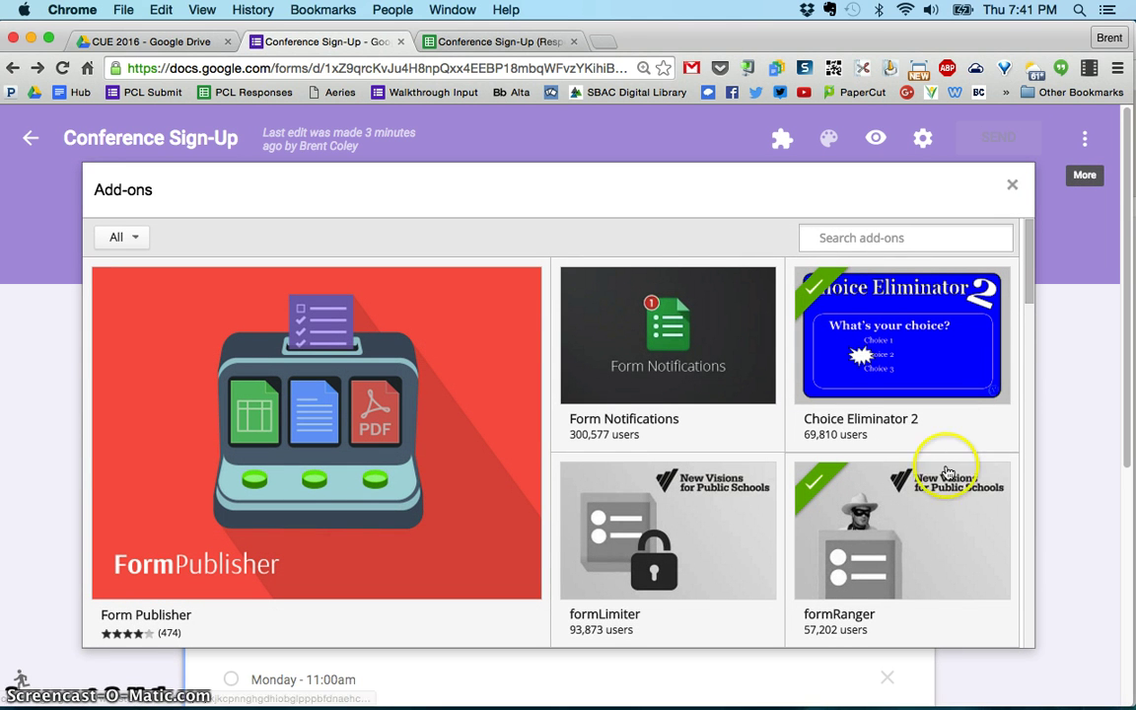
pyautogui.write('choice')
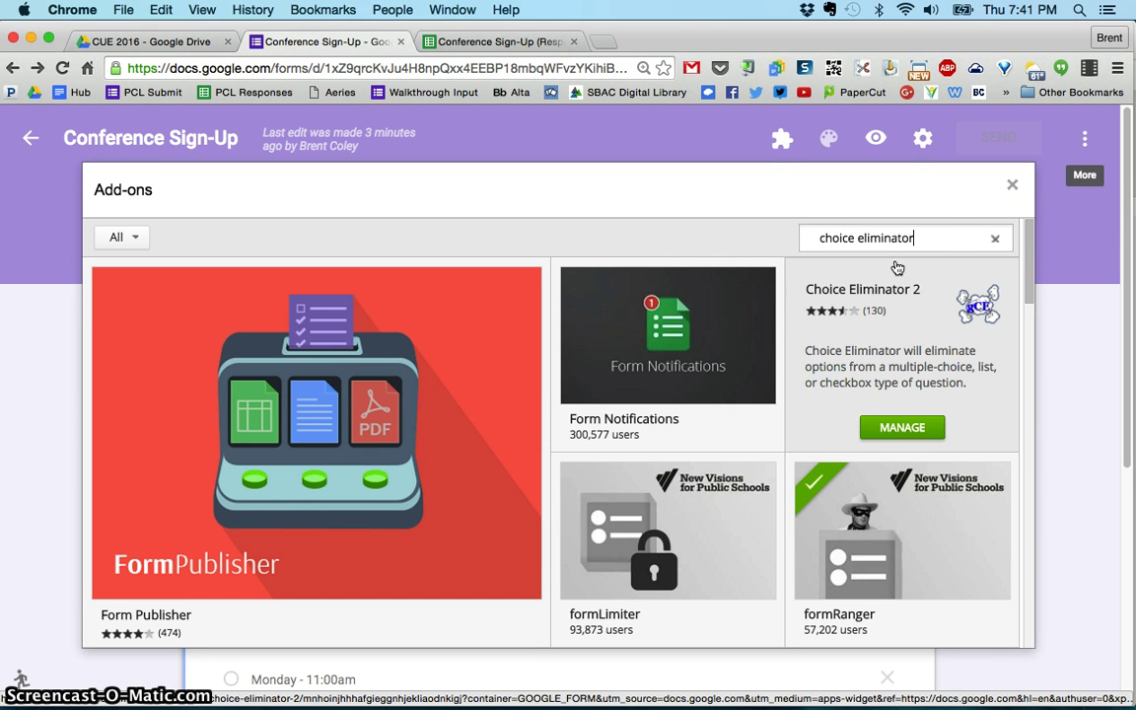
pyautogui.write(' eliminator')
pyautogui.press('Return')
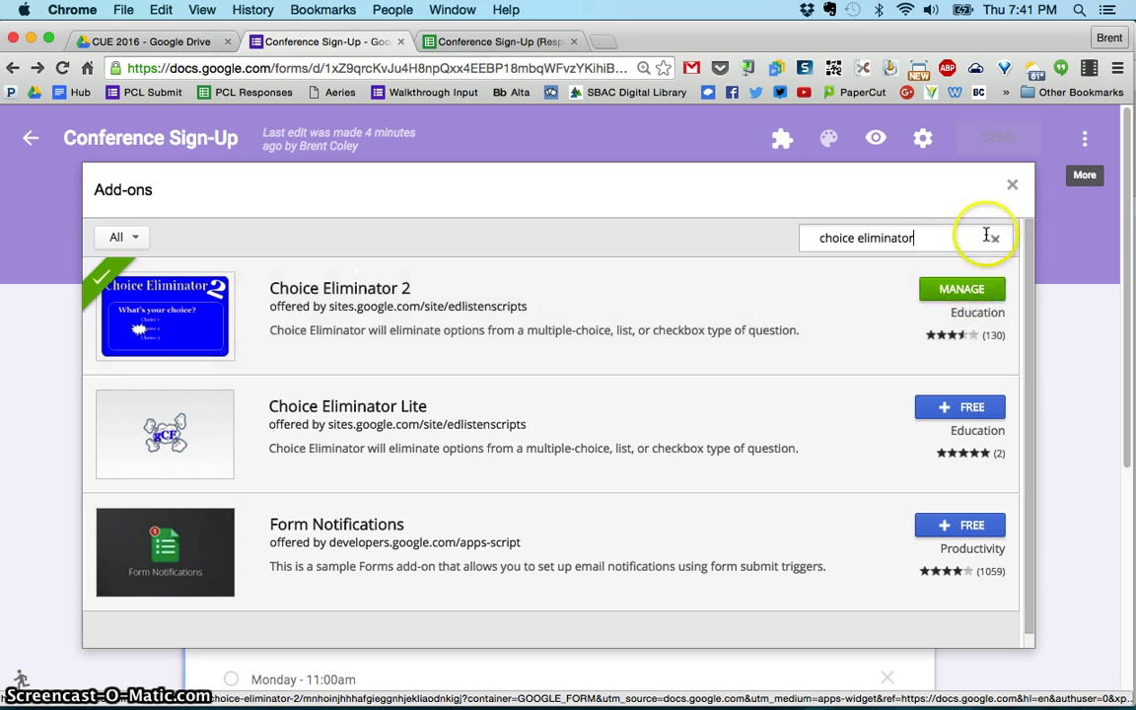
pyautogui.click(1012, 187)
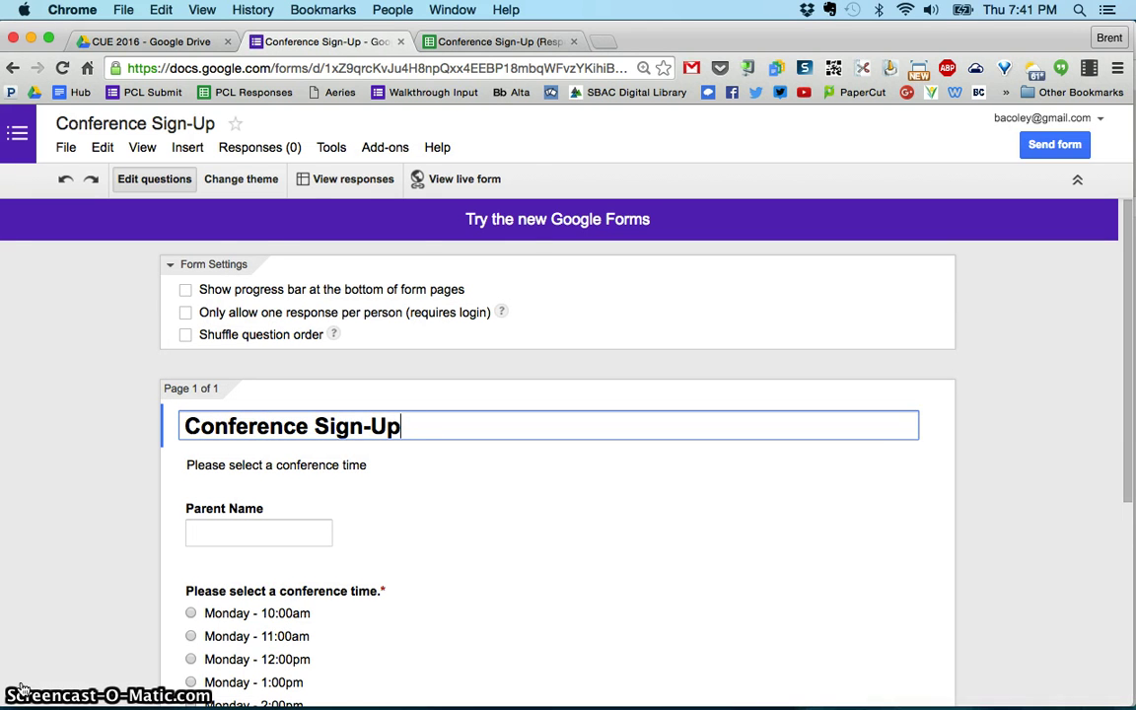
# View the available add-ons in the classic form editor, then return to the questions in the new Google Forms
pyautogui.click(382, 149)
pyautogui.moveTo(394, 181)
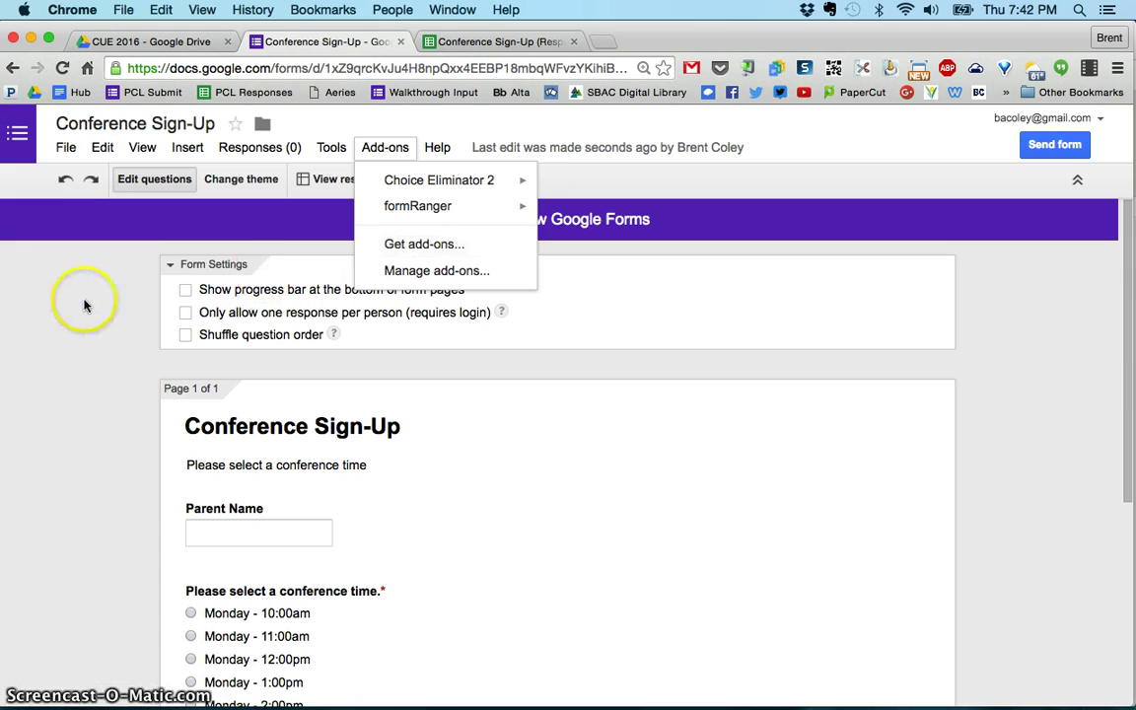
pyautogui.click(75, 268)
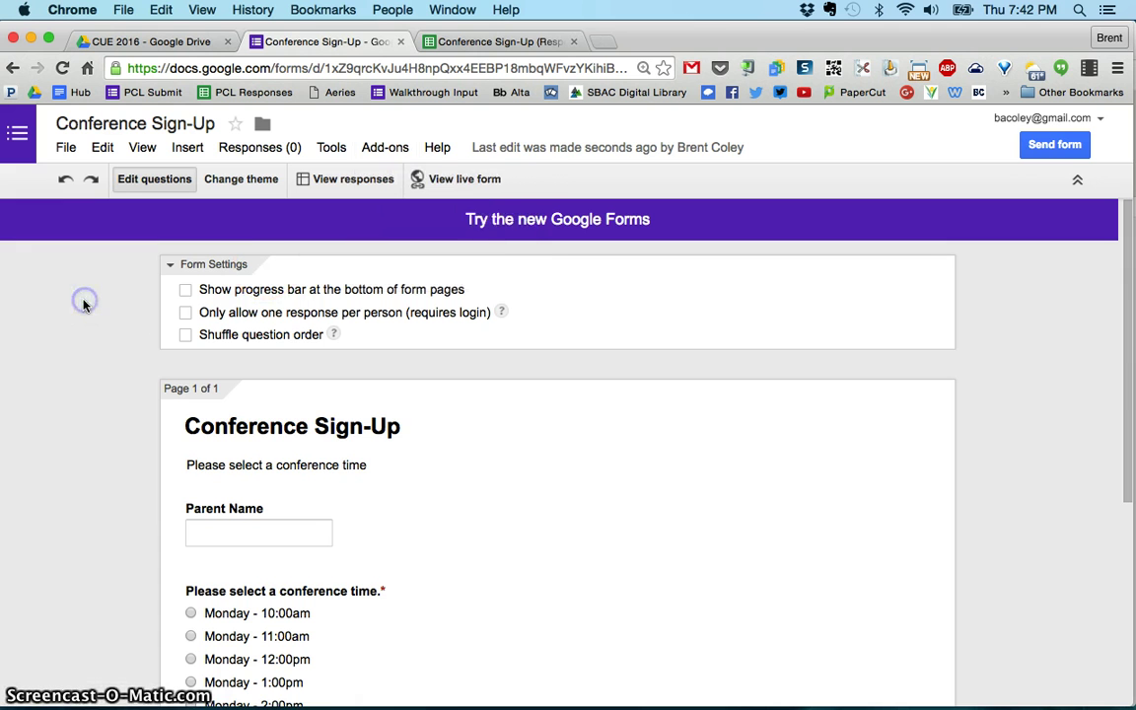
pyautogui.click(512, 224)
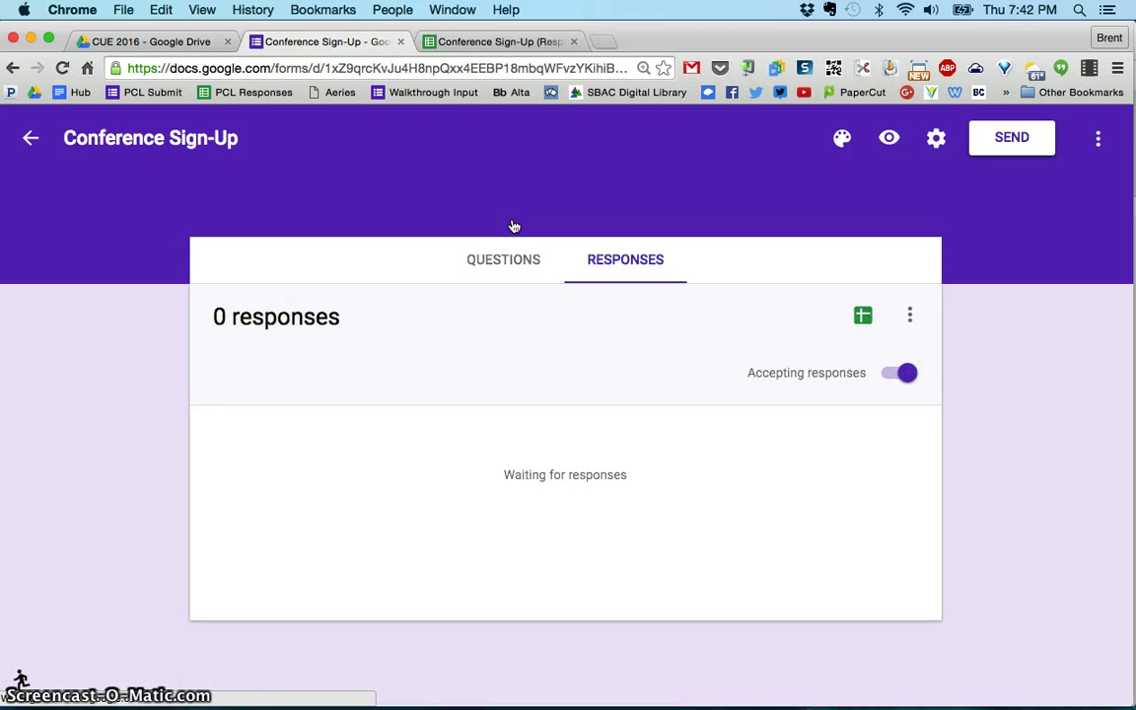
pyautogui.click(506, 262)
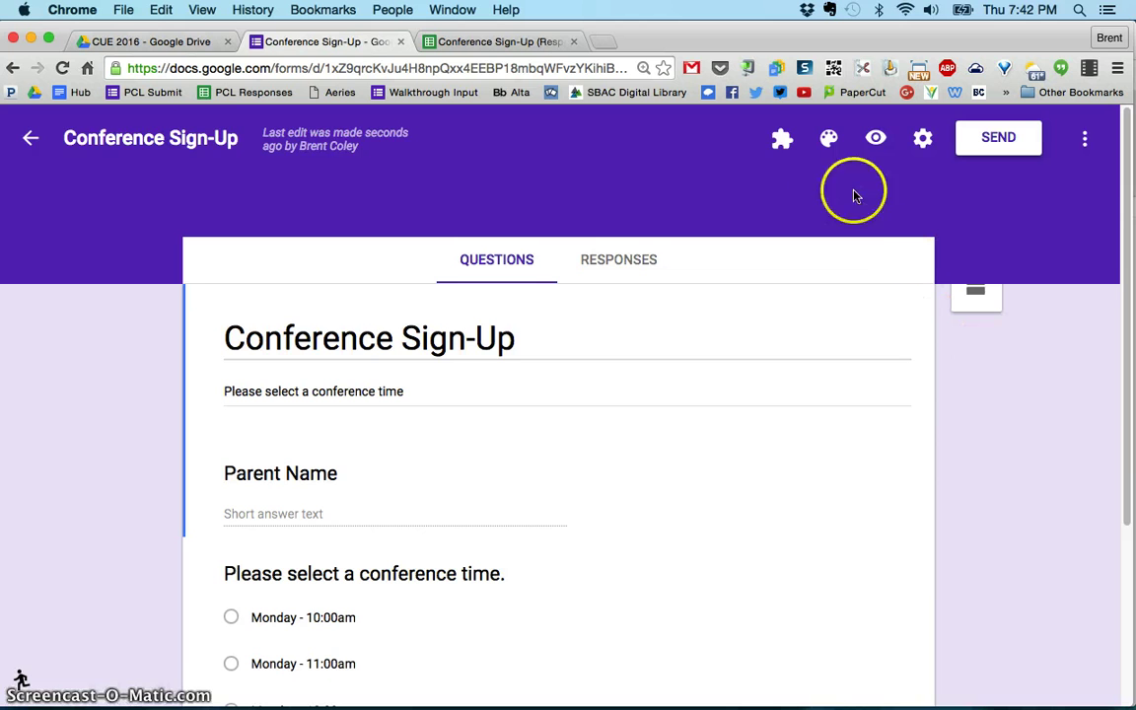
# Configure Choice Eliminator 2 to eliminate choices for the question "Please select a conference time."
pyautogui.click(781, 143)
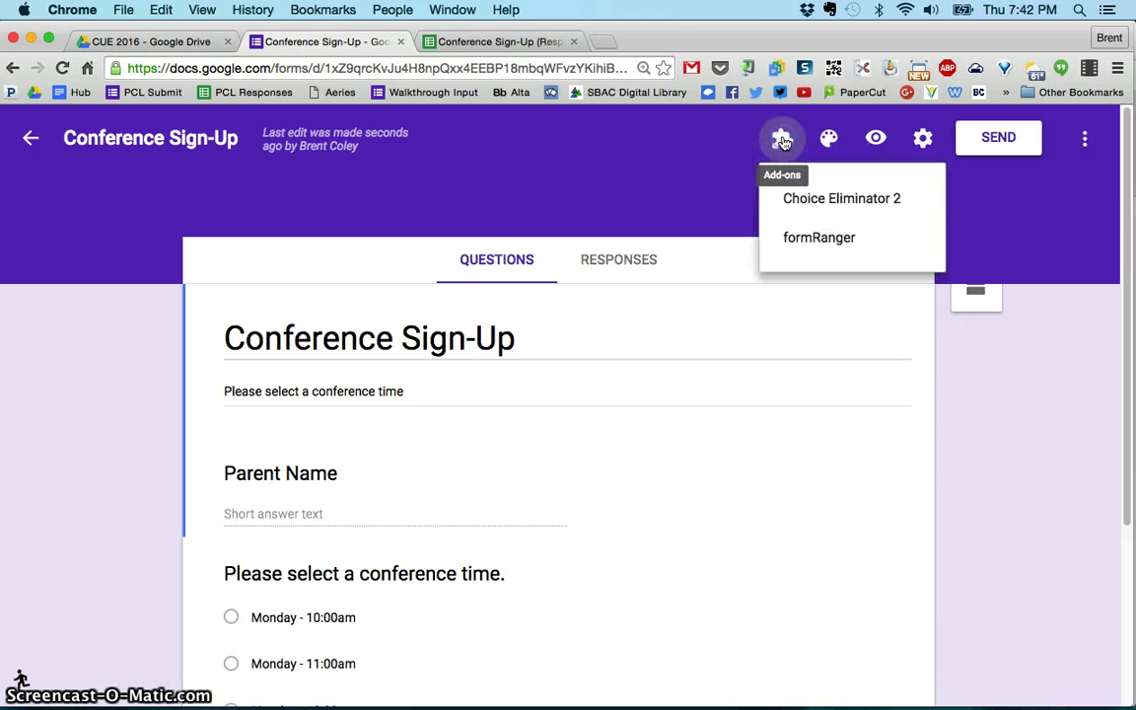
pyautogui.click(814, 202)
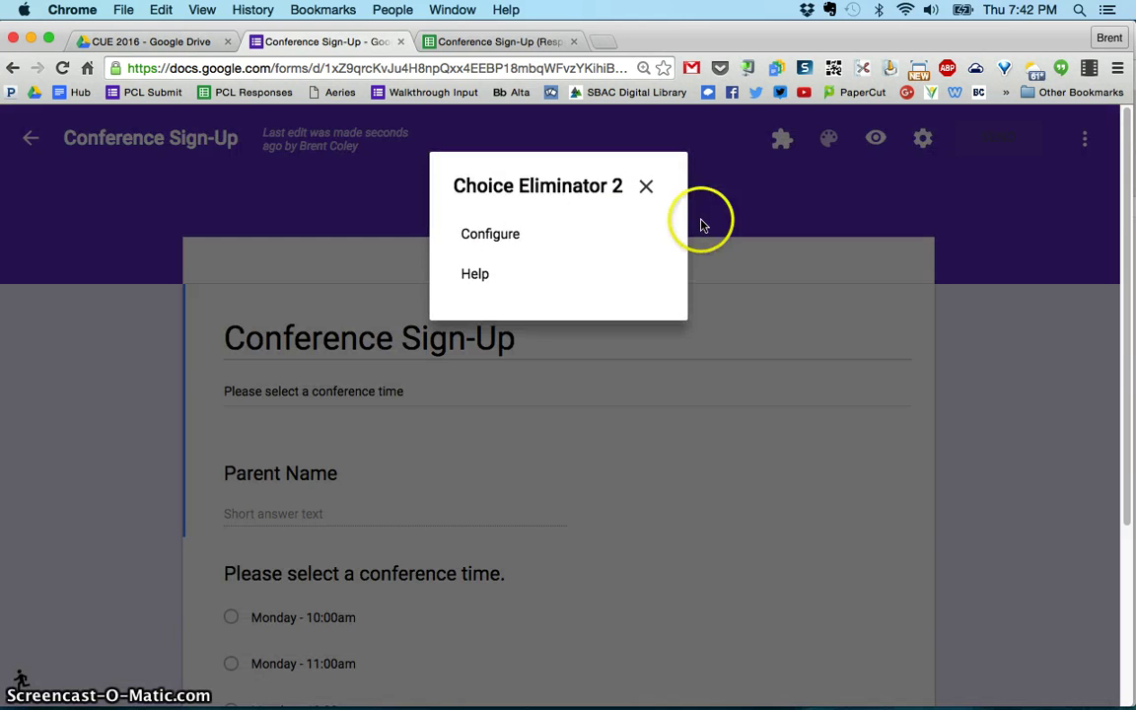
pyautogui.click(493, 235)
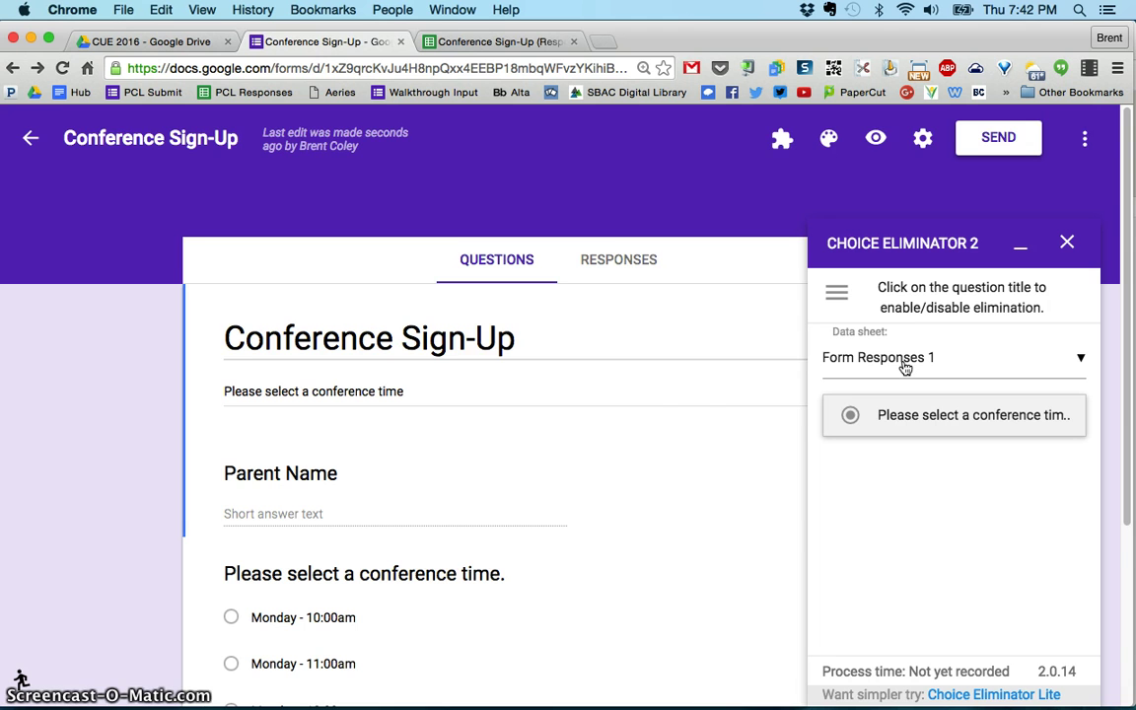
pyautogui.scroll(-1, 659, 426)
pyautogui.scroll(-5, 659, 426)
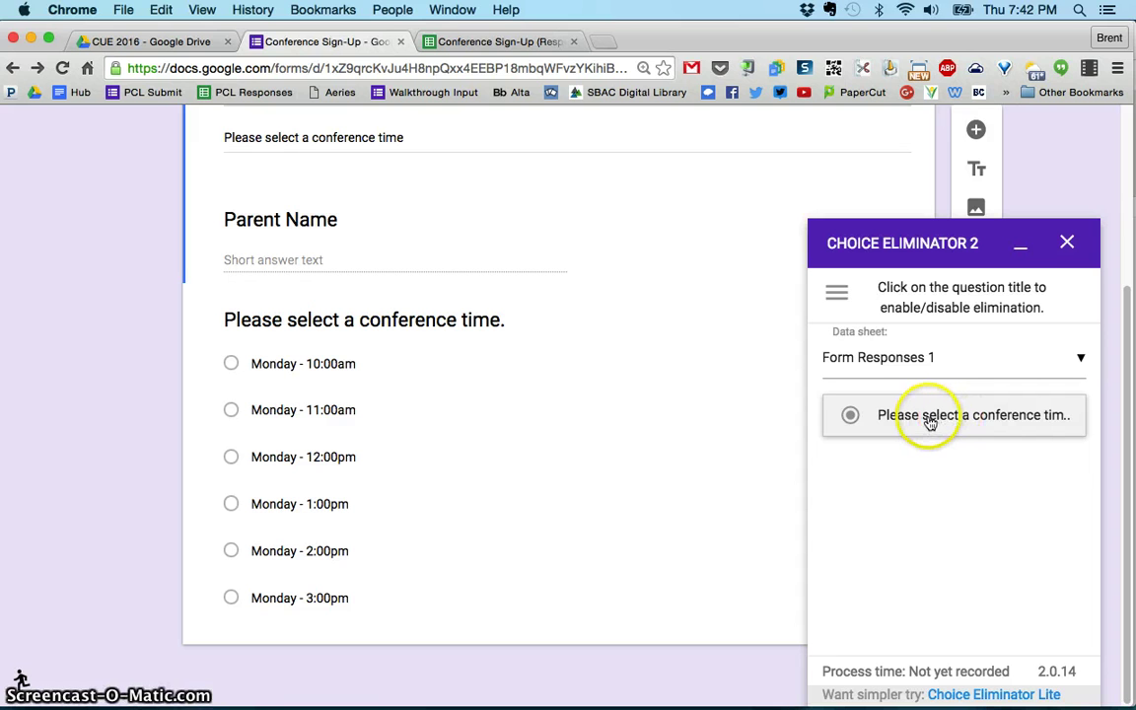
pyautogui.click(897, 421)
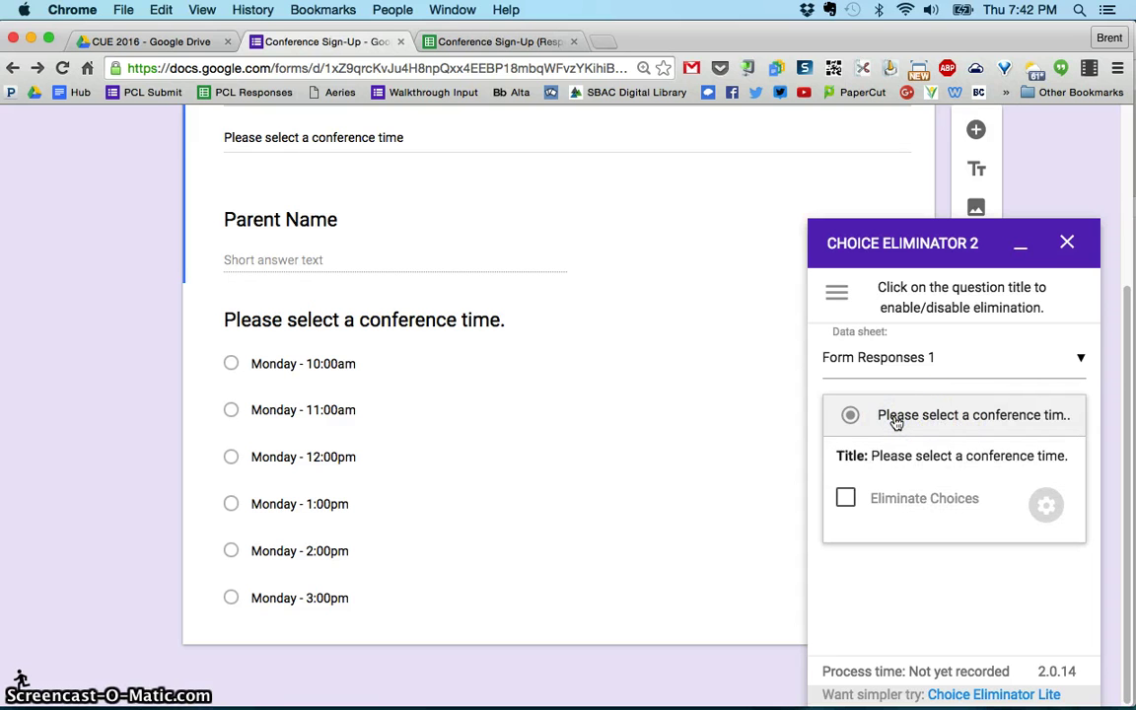
pyautogui.click(845, 499)
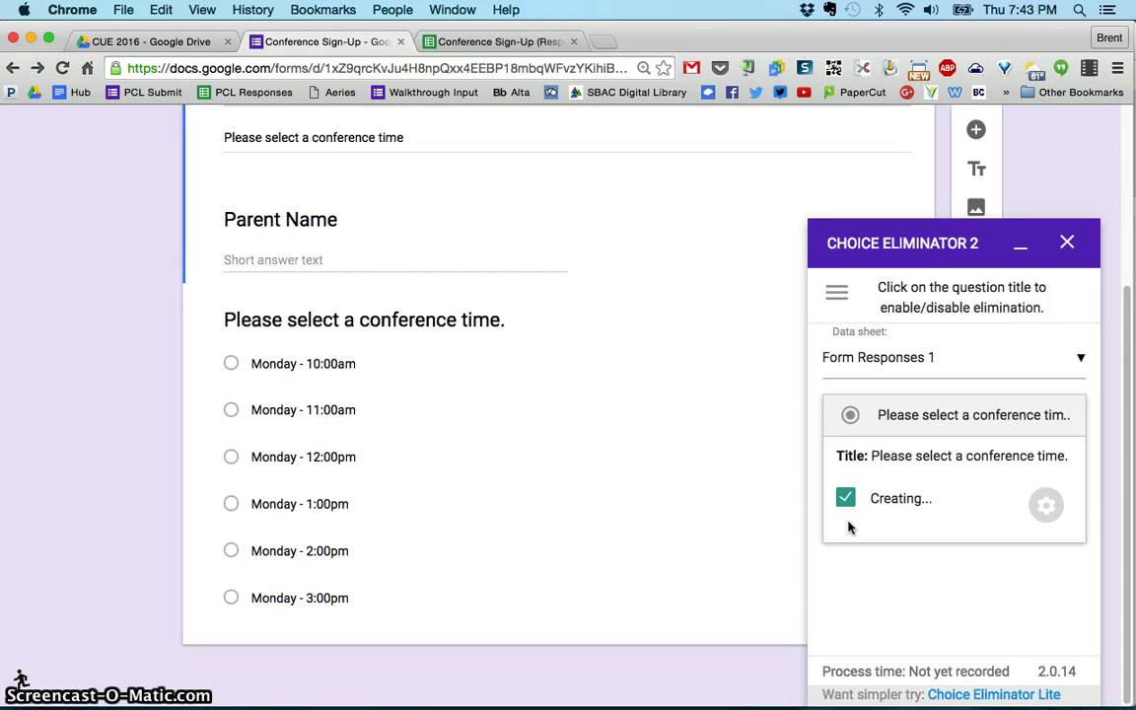
pyautogui.click(891, 603)
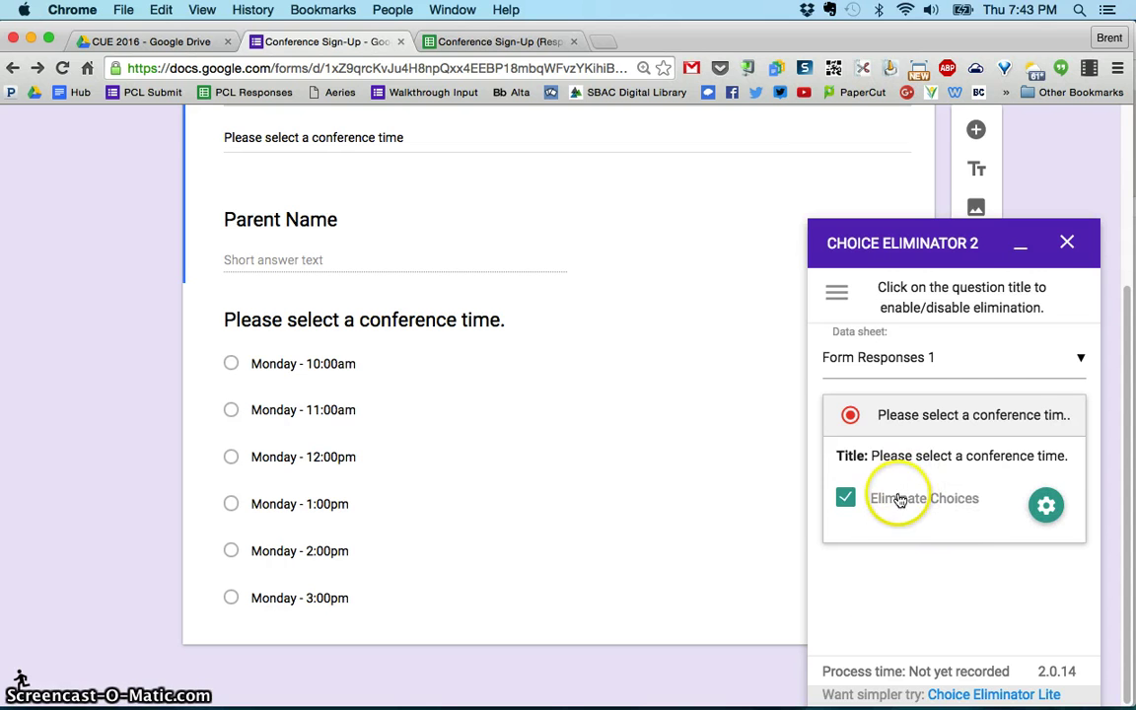
# Examine the limit for each conference time in the question's choice options, then close Choice Eliminator 2
pyautogui.click(1050, 507)
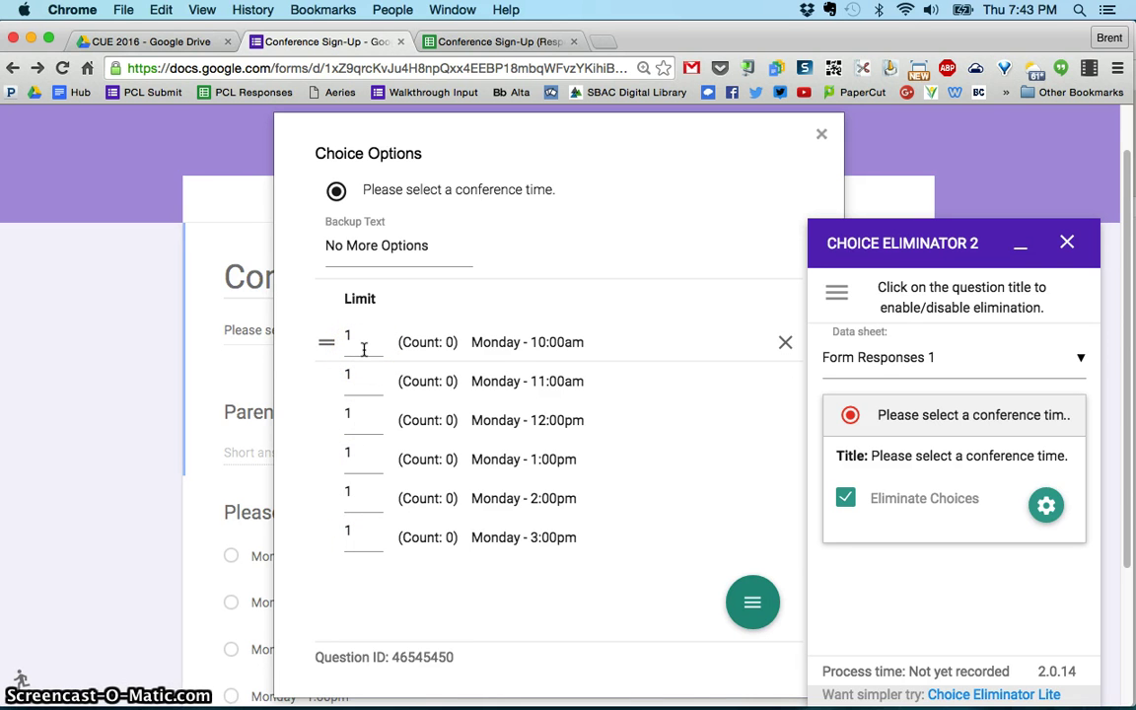
pyautogui.click(823, 136)
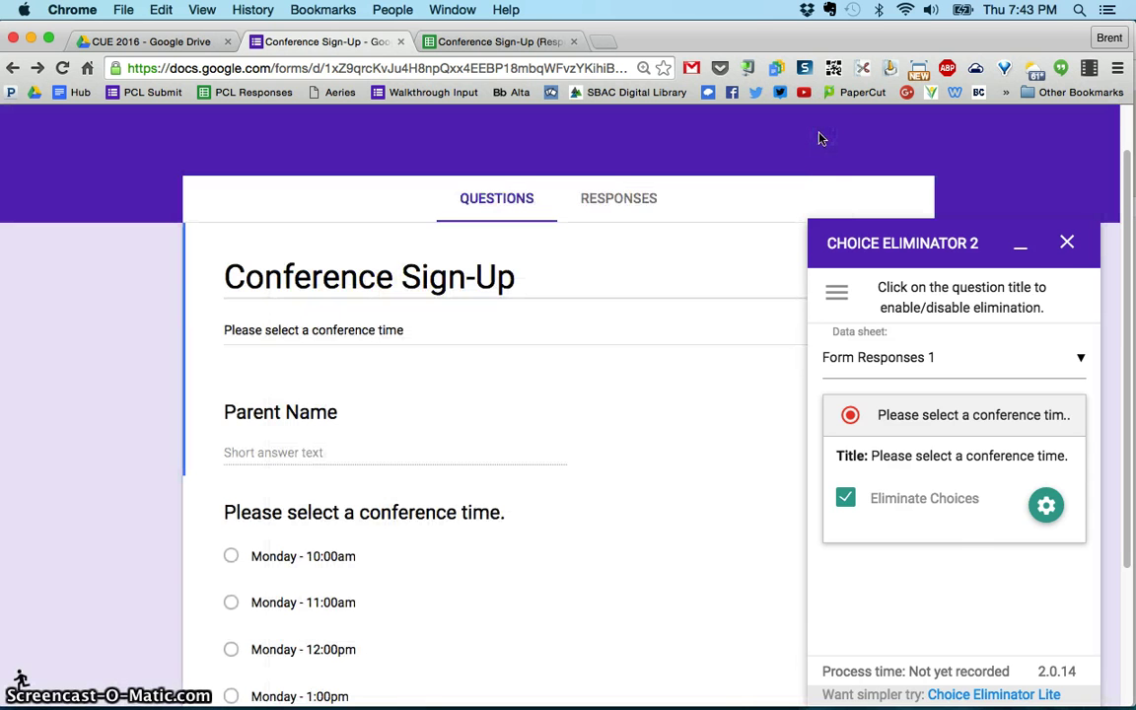
pyautogui.click(1067, 245)
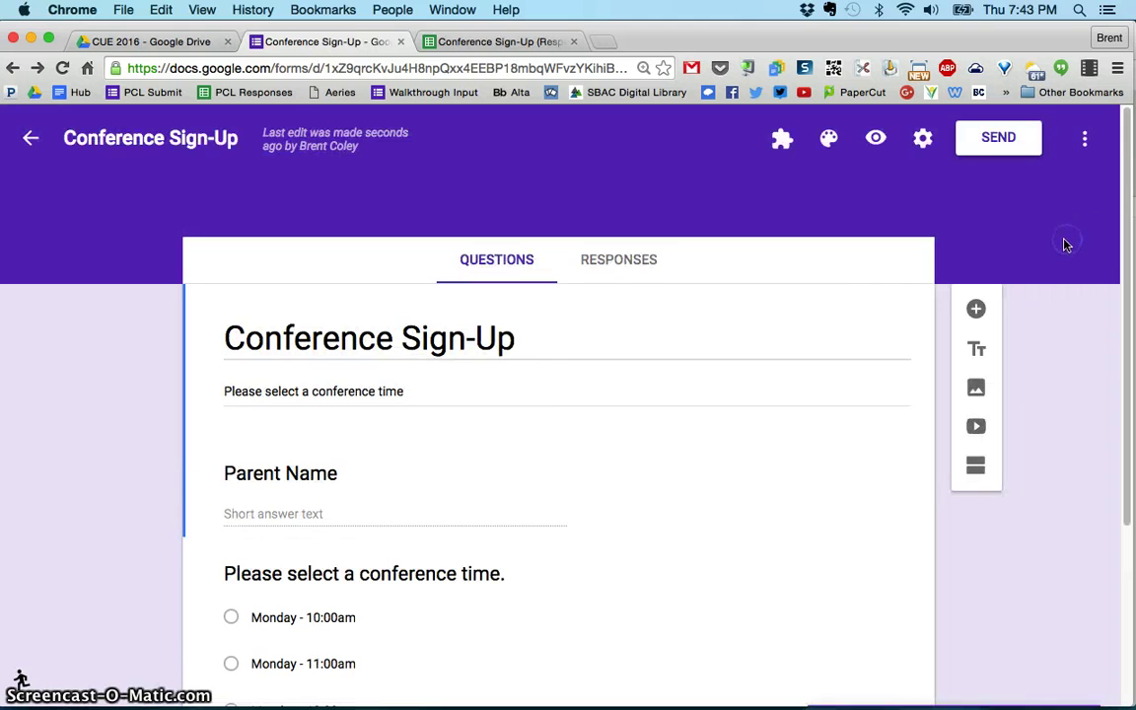
# Preview the live form and submit a test response with a parent's full name and the "Monday - 11:00am" conference time
pyautogui.click(875, 140)
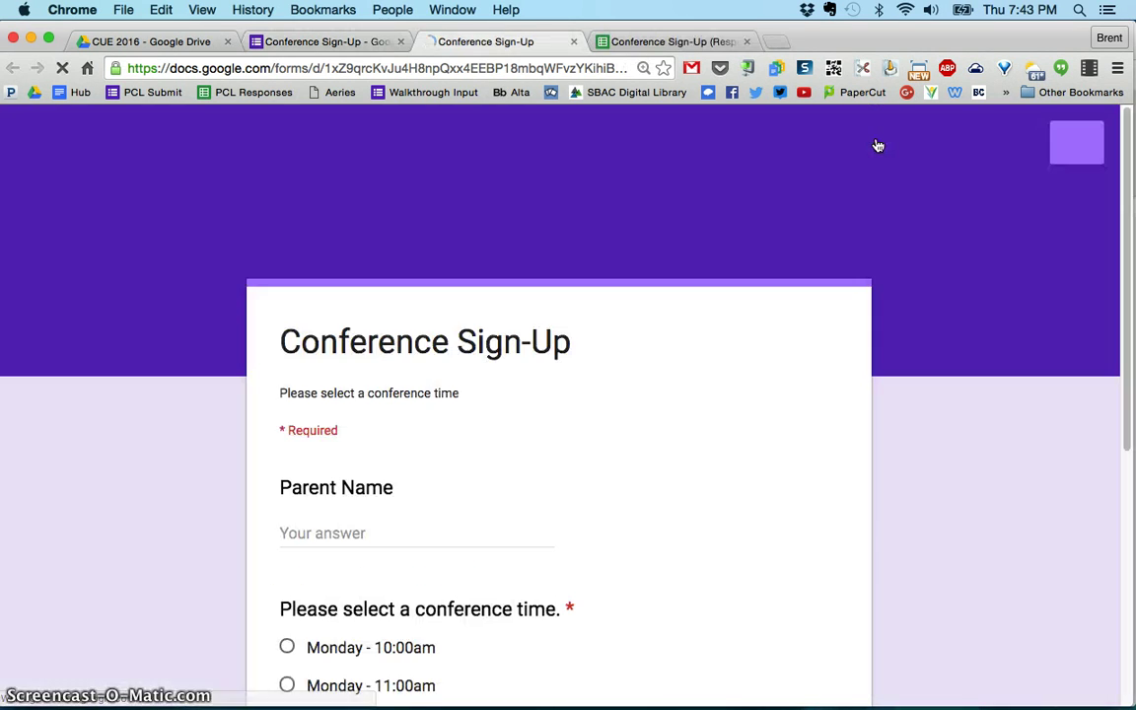
pyautogui.scroll(-4, 744, 395)
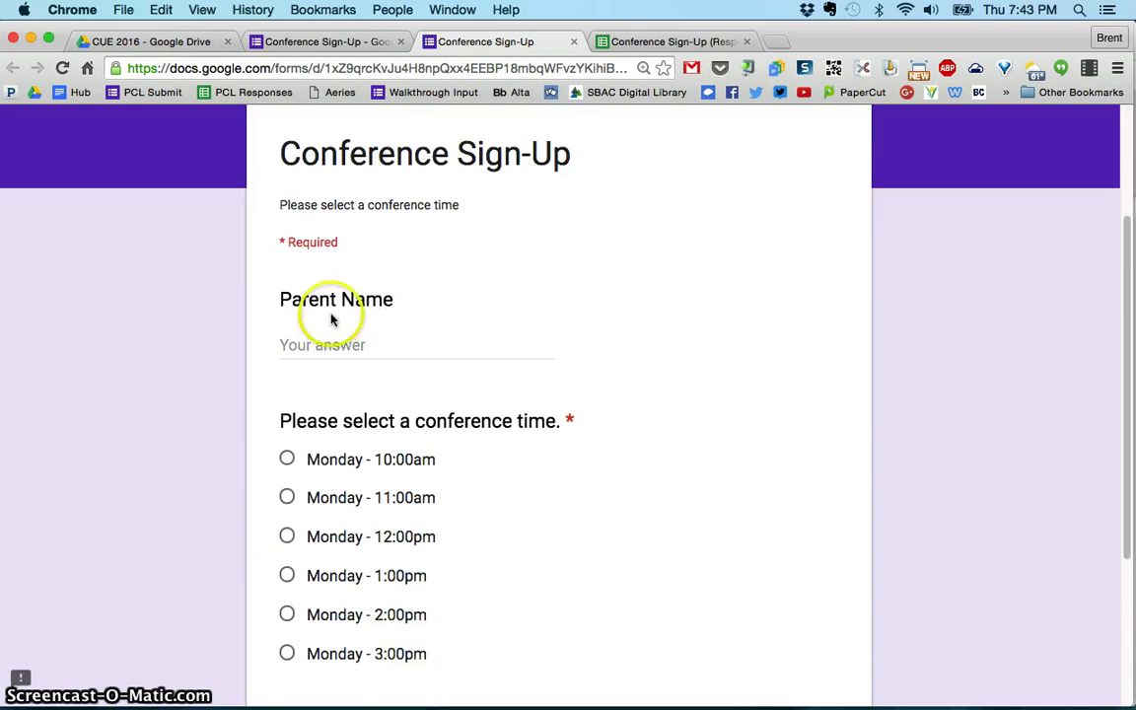
pyautogui.click(332, 343)
pyautogui.write('Bob Smith')
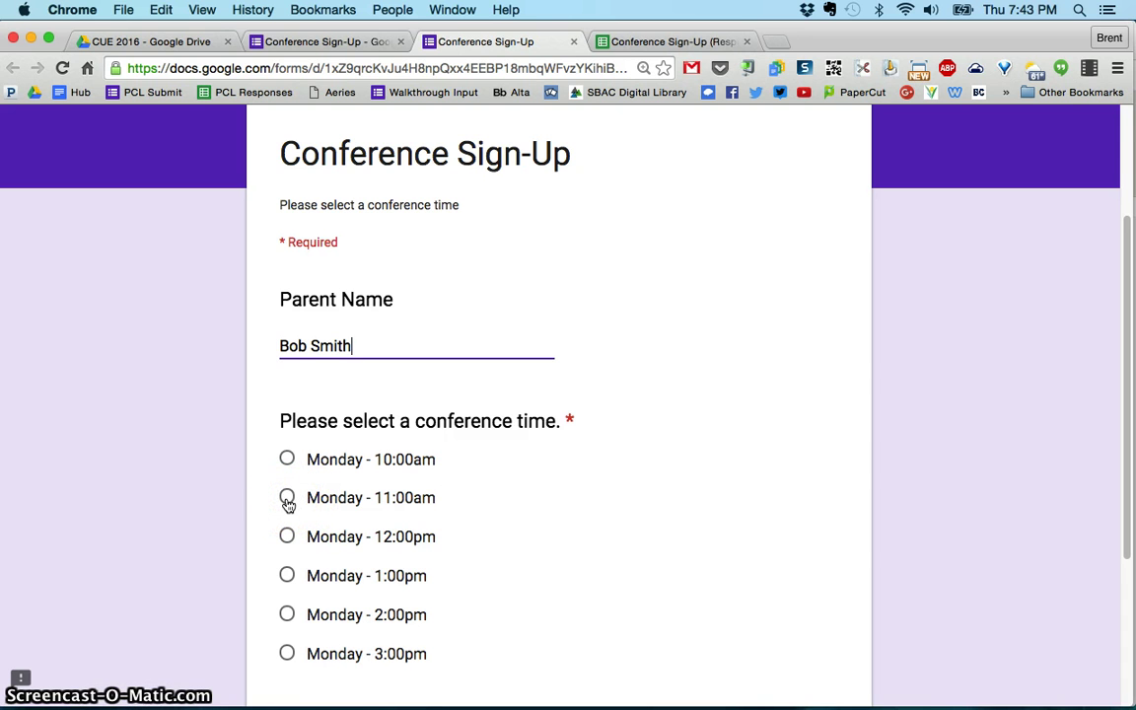
pyautogui.scroll(-5, 281, 507)
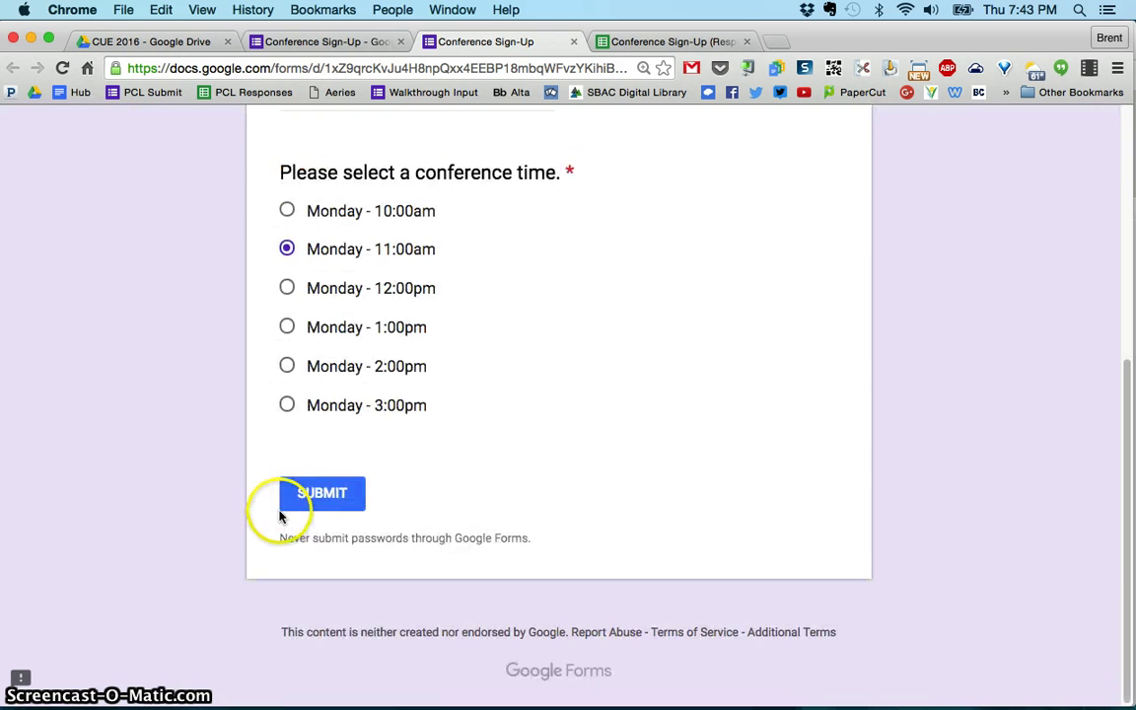
pyautogui.click(316, 493)
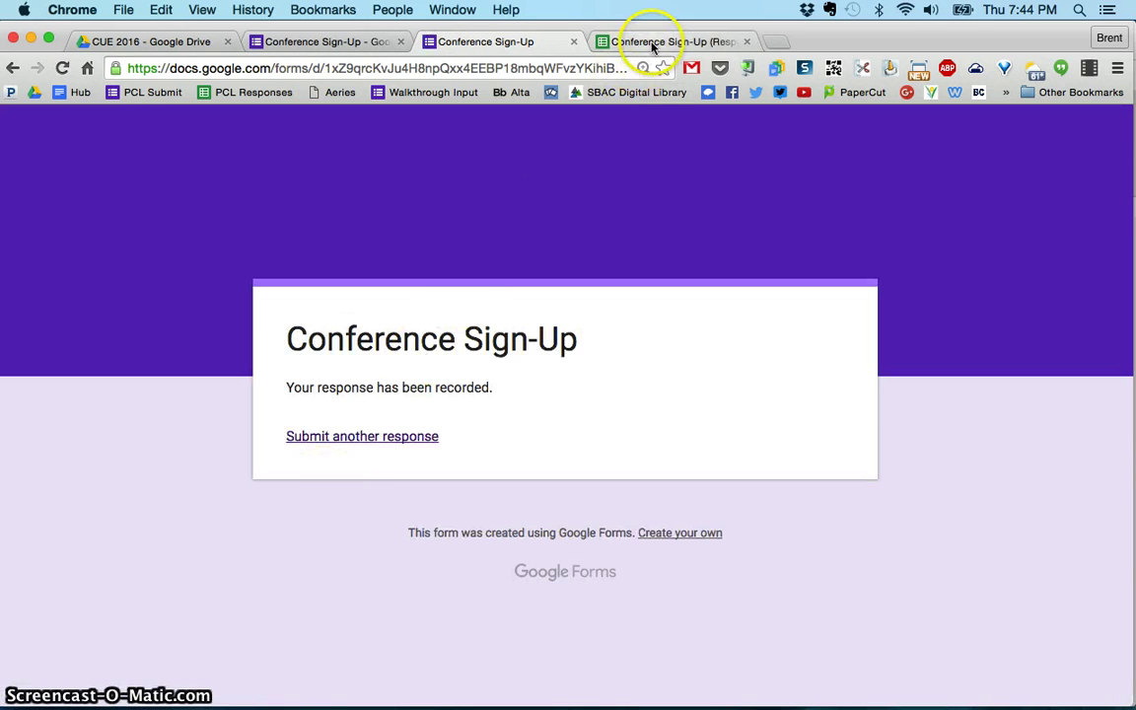
# Check the test response in the responses spreadsheet, then start another response to inspect the remaining conference times
pyautogui.click(654, 44)
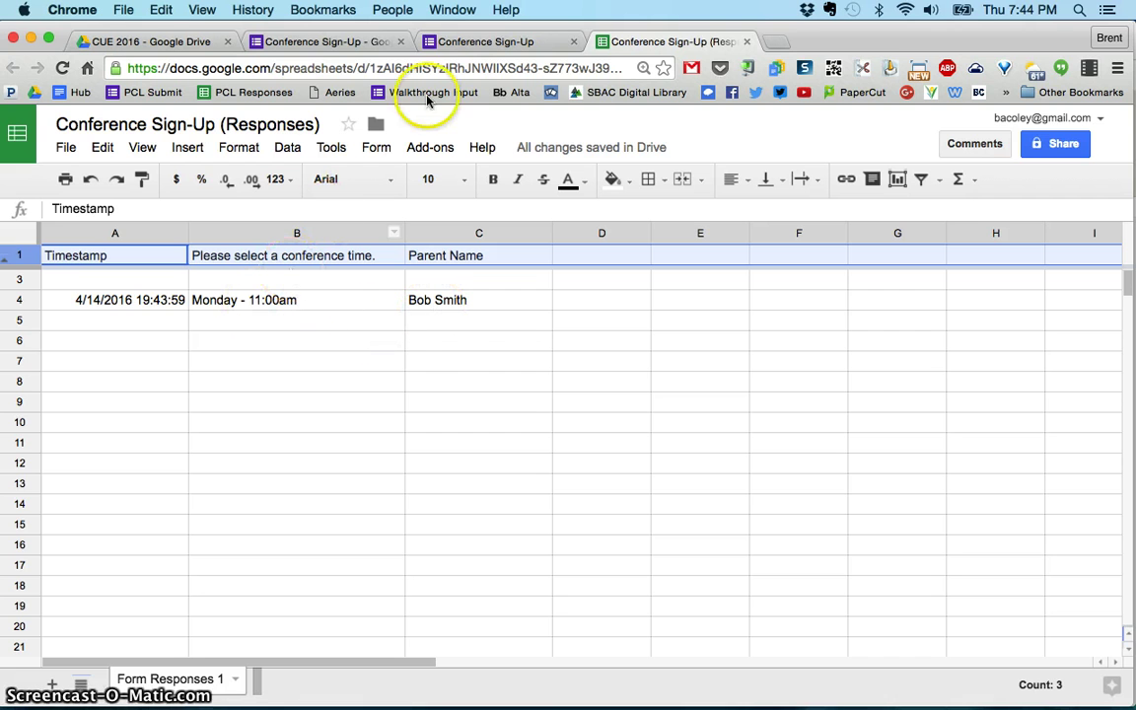
pyautogui.click(481, 44)
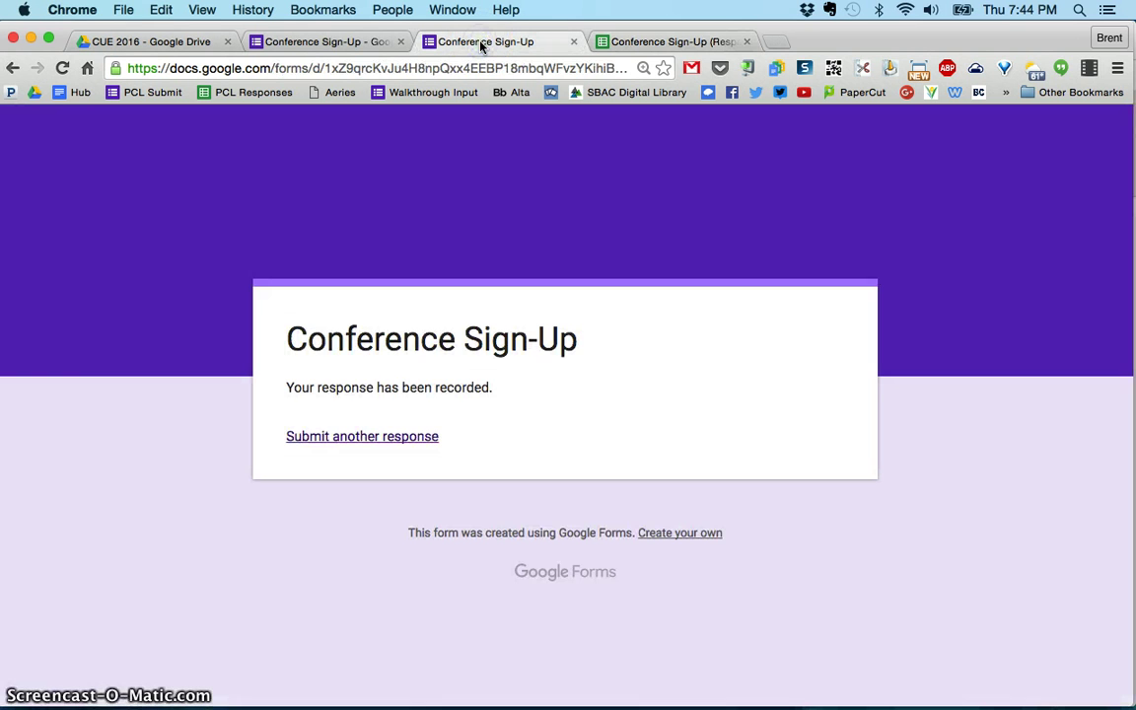
pyautogui.click(365, 439)
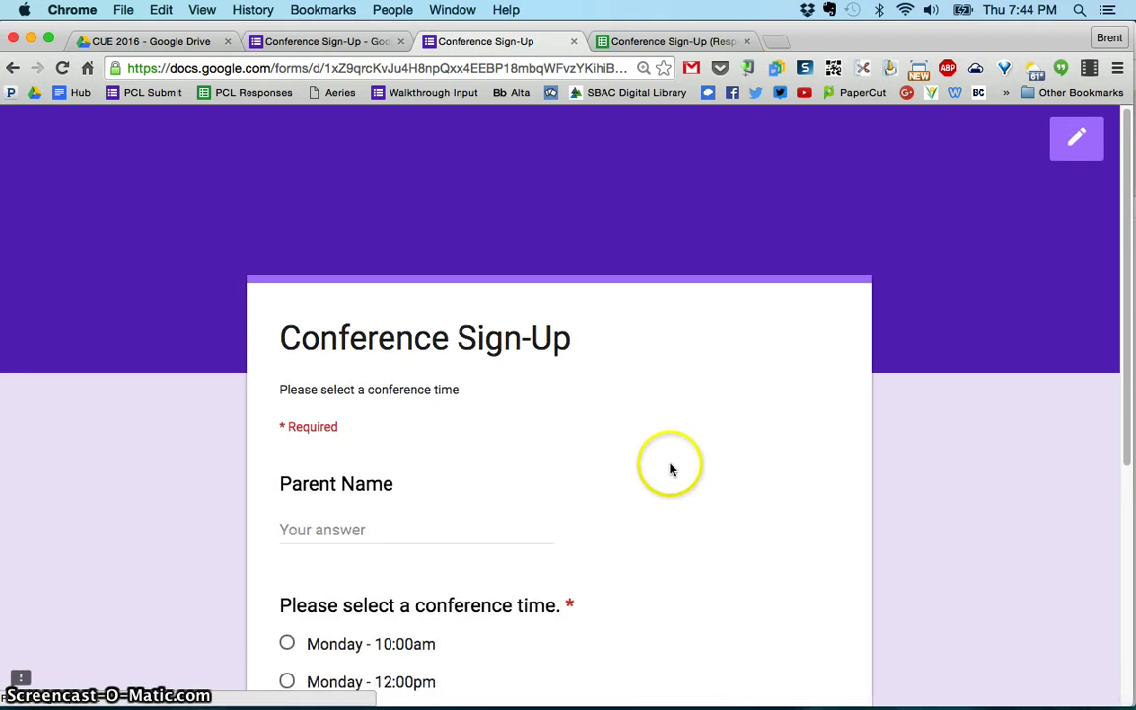
# Review the remaining conference times on the live form, then open the Choice Eliminator 2 configuration in the form editor
pyautogui.scroll(-5, 670, 469)
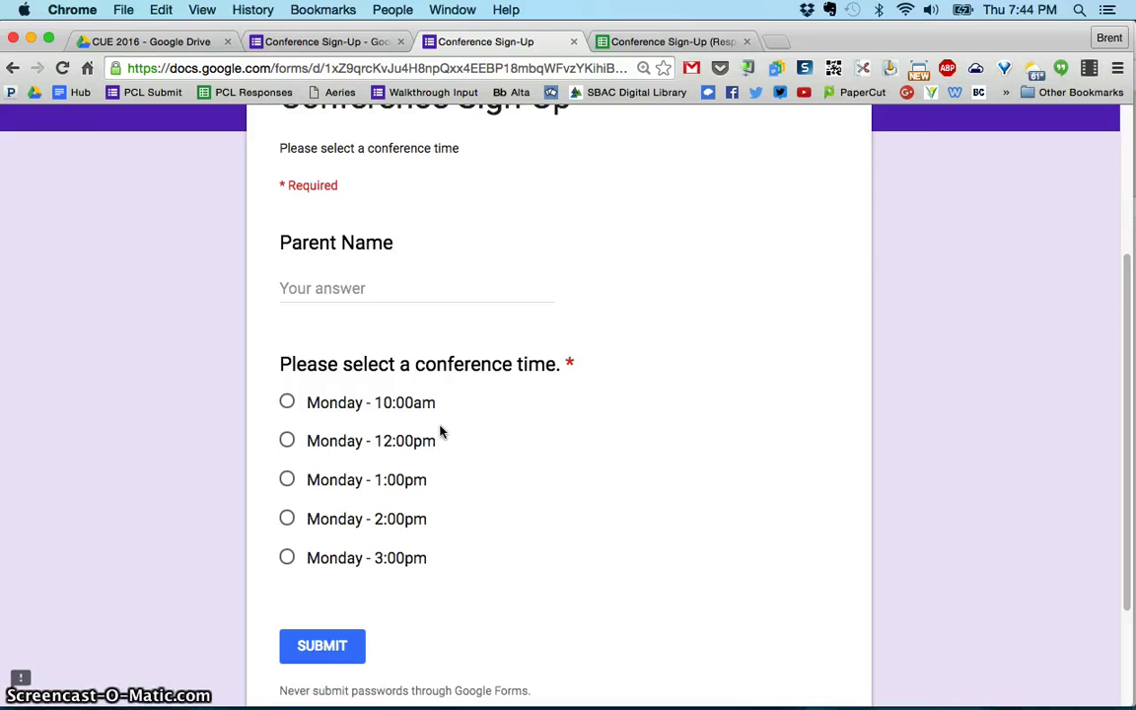
pyautogui.click(345, 41)
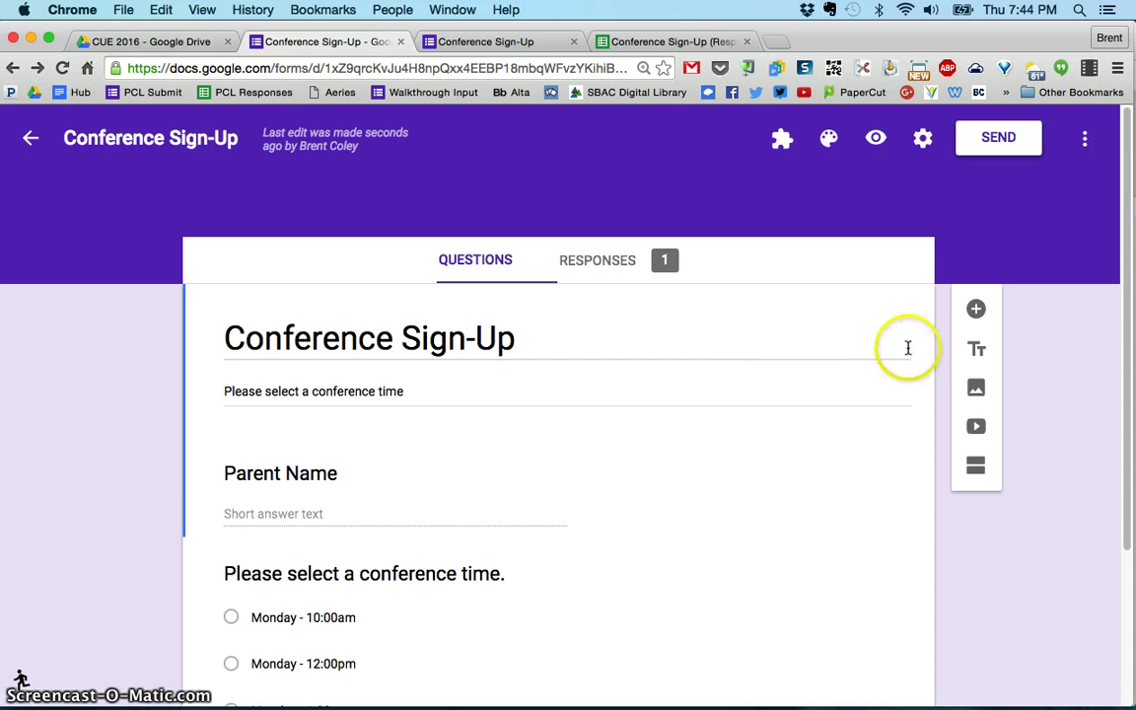
pyautogui.click(781, 140)
pyautogui.click(813, 209)
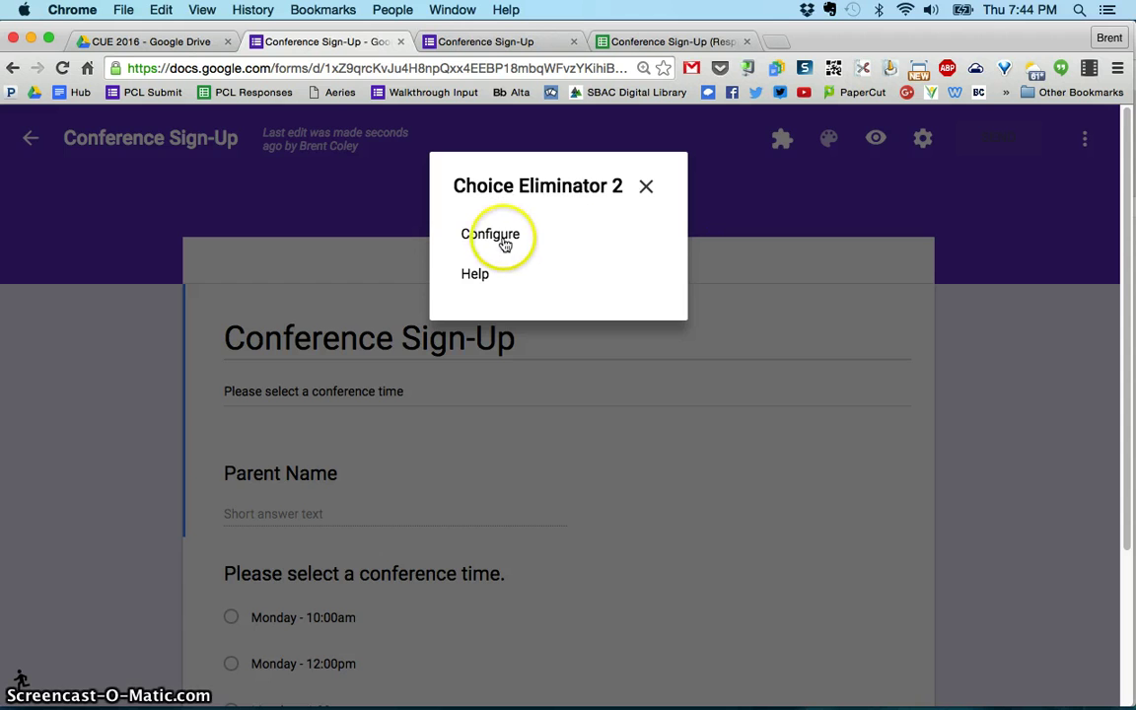
pyautogui.click(496, 236)
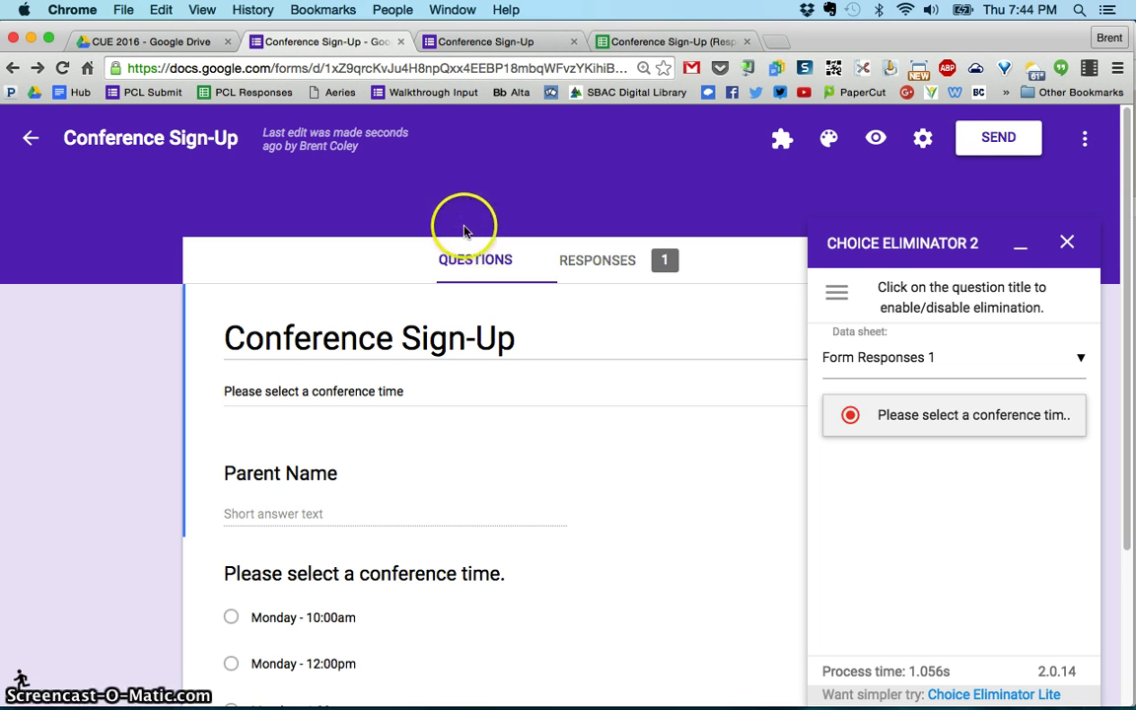
# Restore all eliminated choices with Choice Eliminator 2 and check the conference time options in the form
pyautogui.click(836, 293)
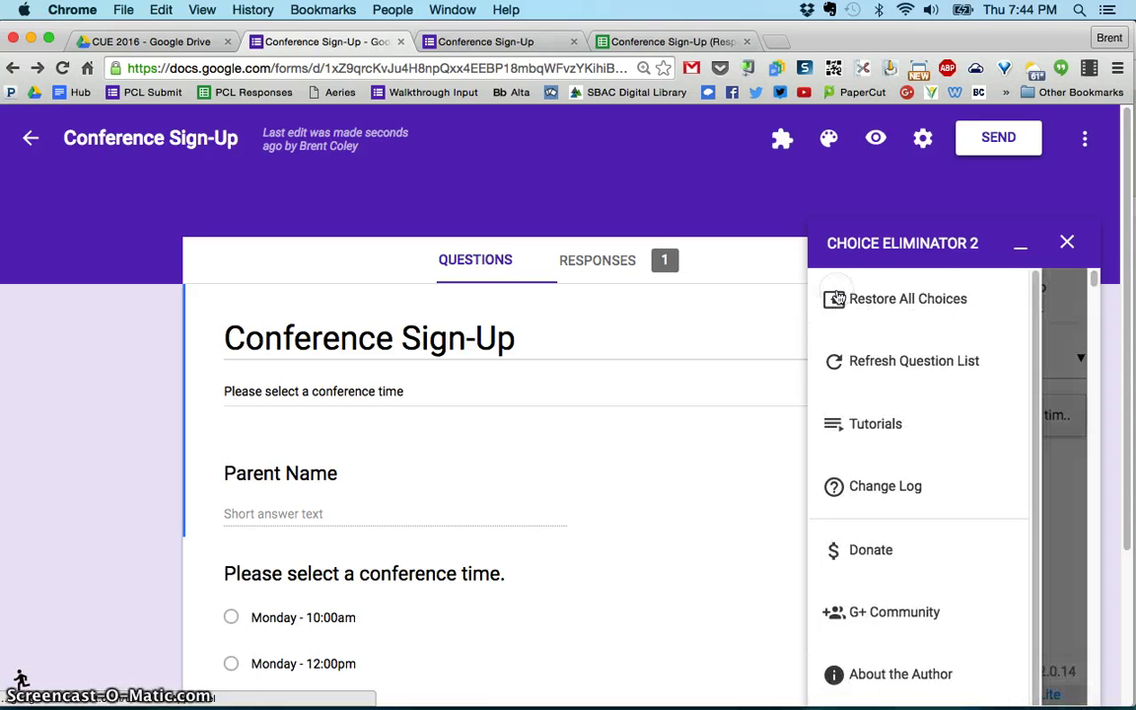
pyautogui.click(919, 311)
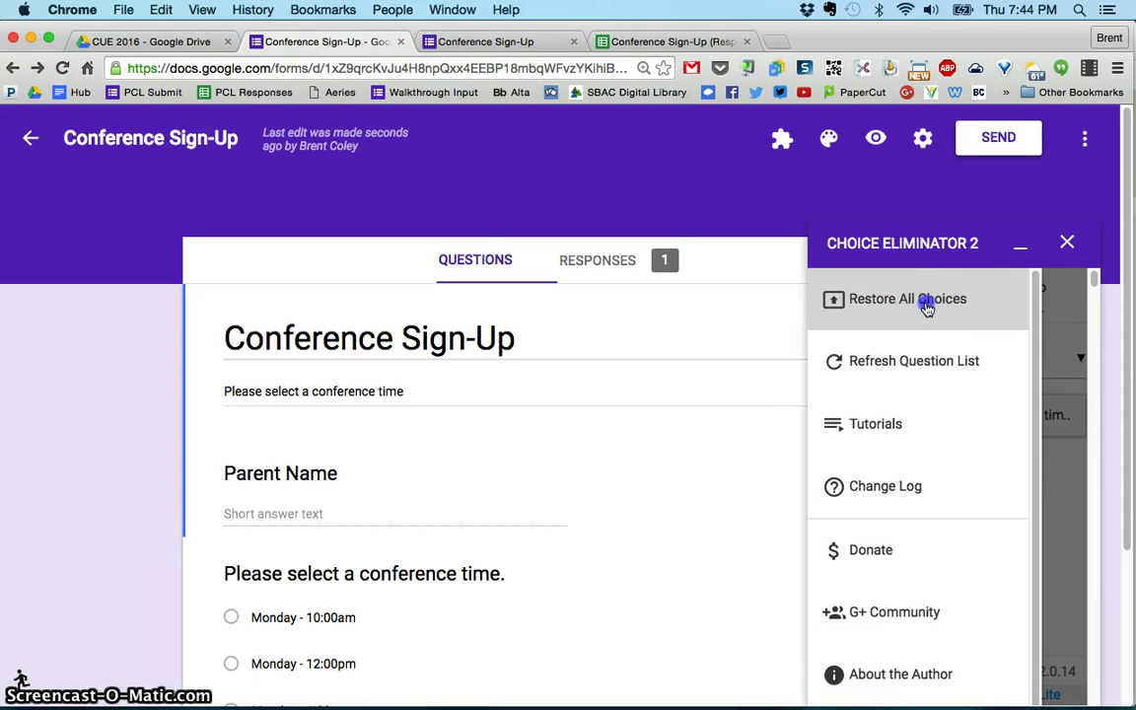
pyautogui.click(860, 359)
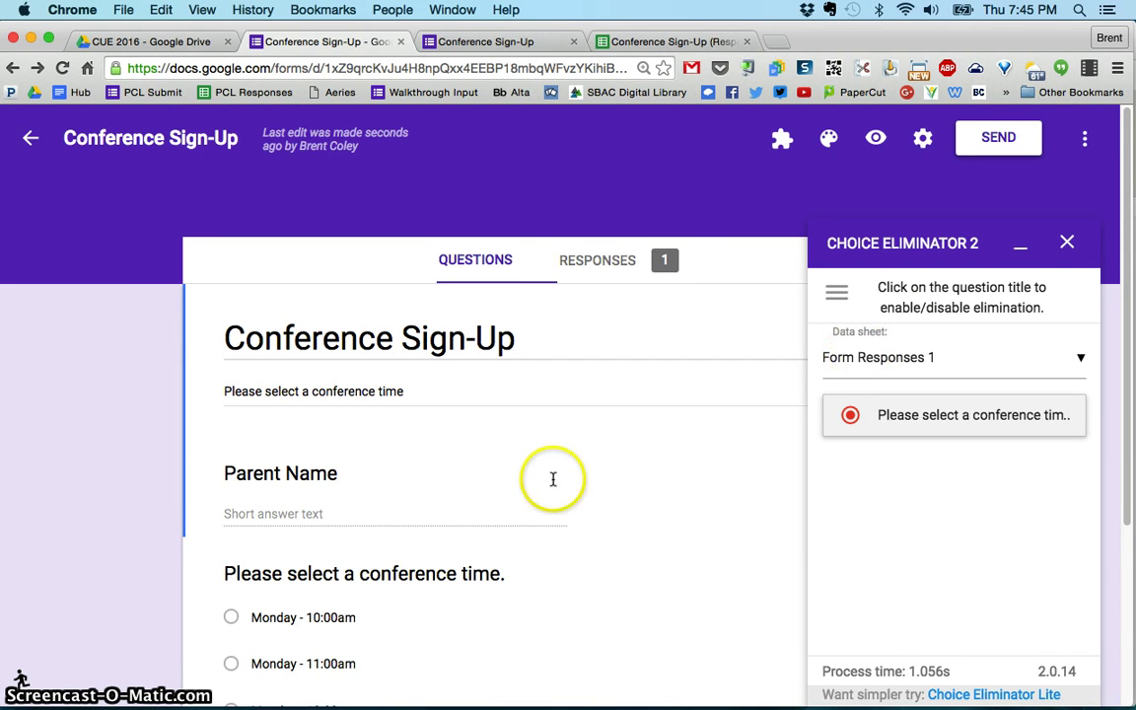
pyautogui.scroll(-3, 554, 480)
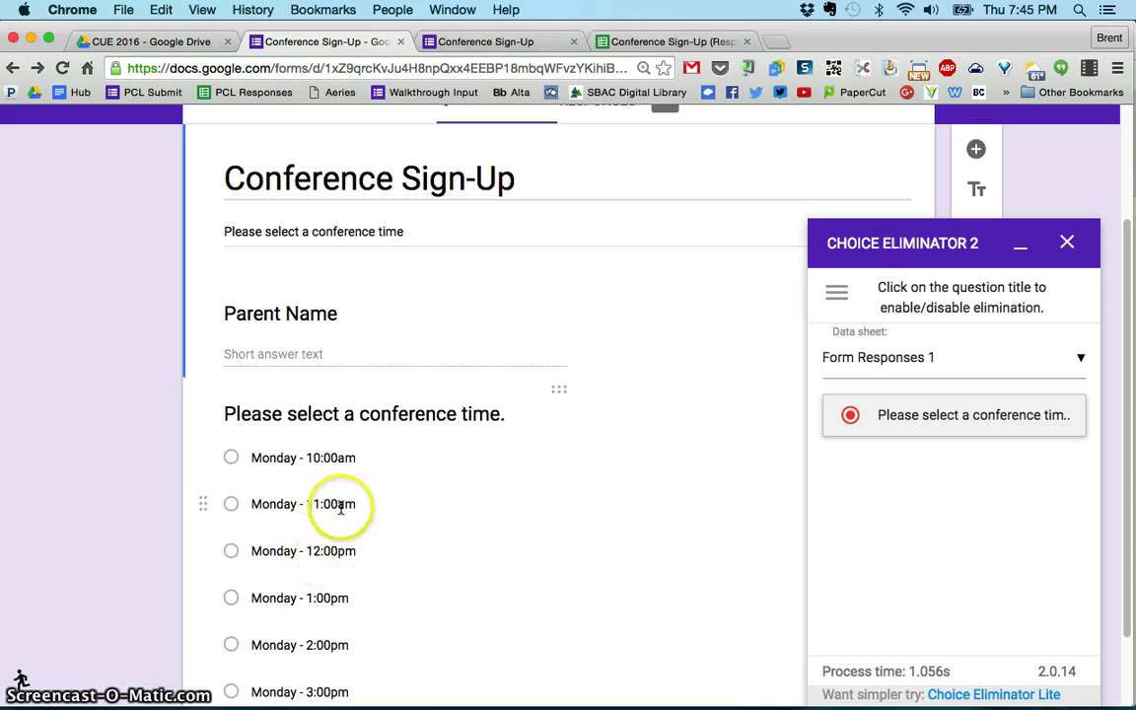